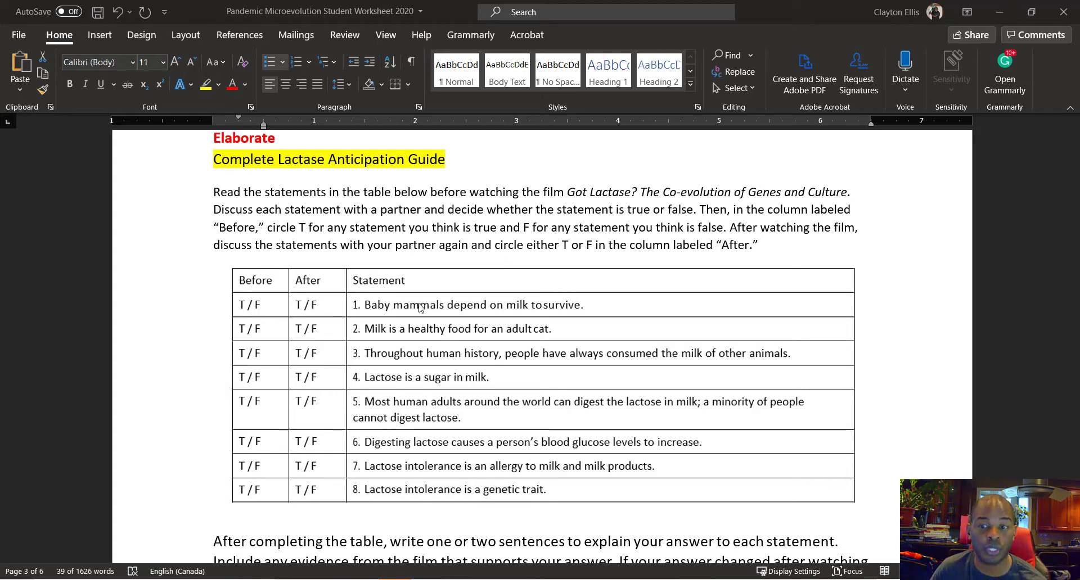
Scroll the worksheet past the eight lactase statements to the 'Watch the video' YouTube link.
left_click(263, 286)
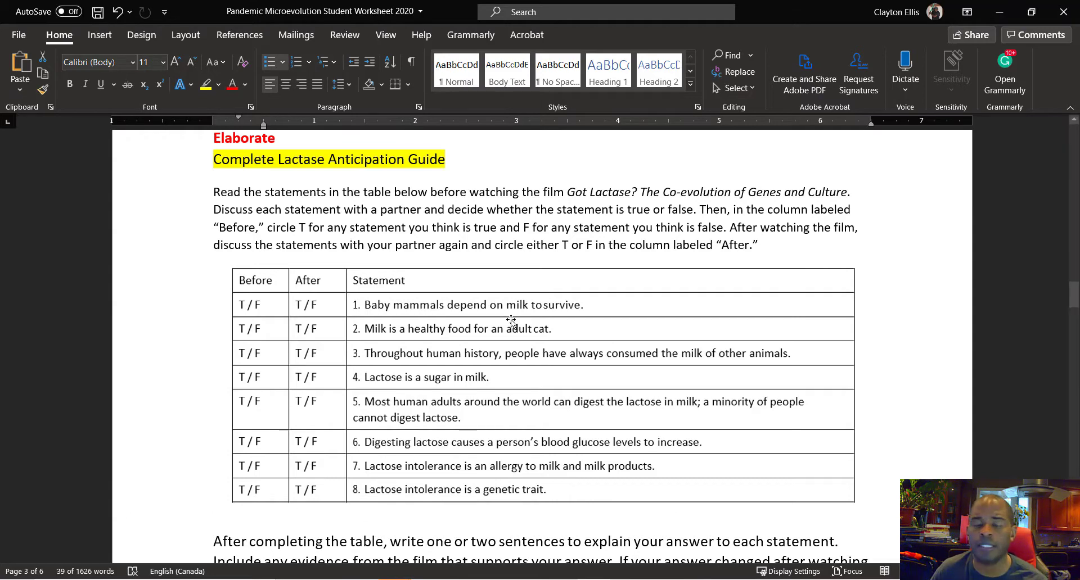
scroll(501, 330, "down", 2)
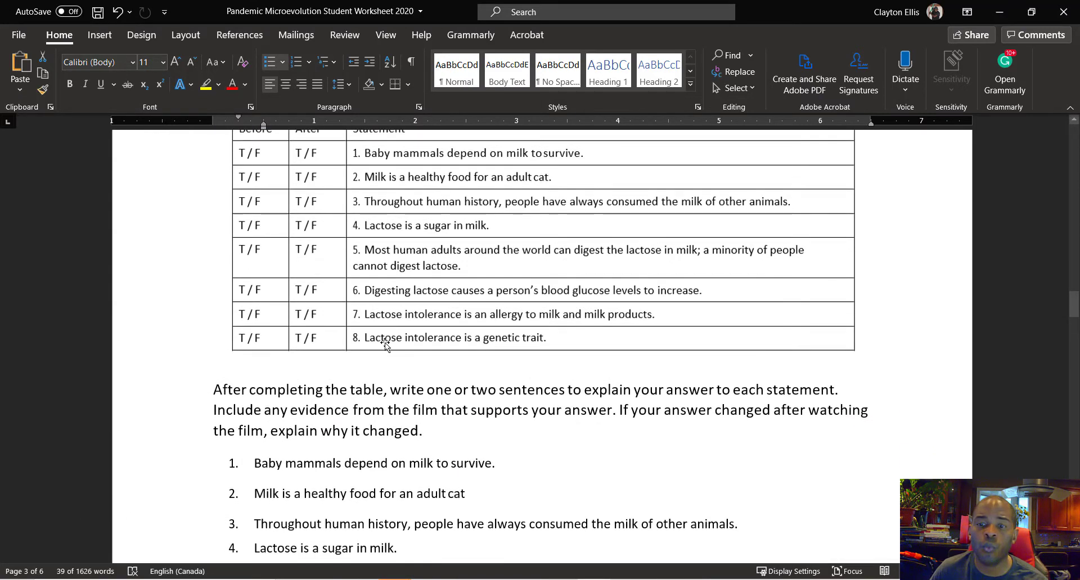
scroll(456, 343, "down", 1)
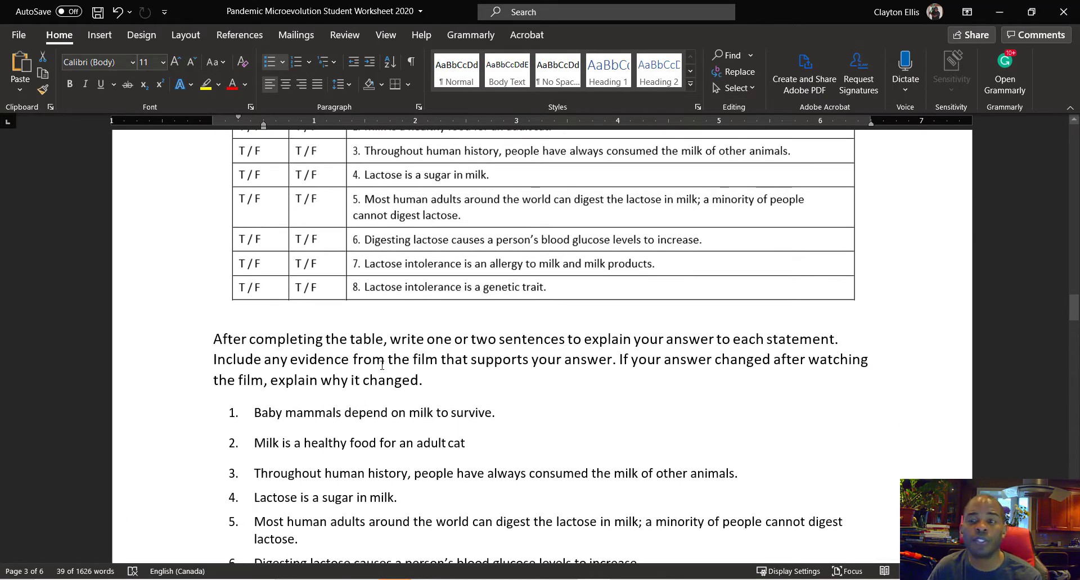
scroll(382, 366, "down", 1)
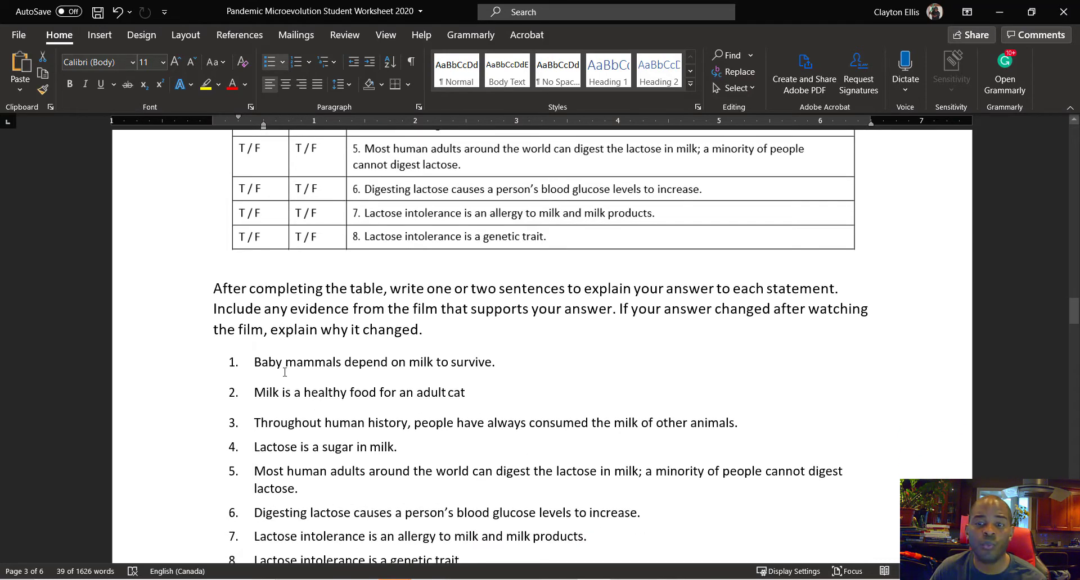
left_click(251, 365)
scroll(603, 345, "up", 4)
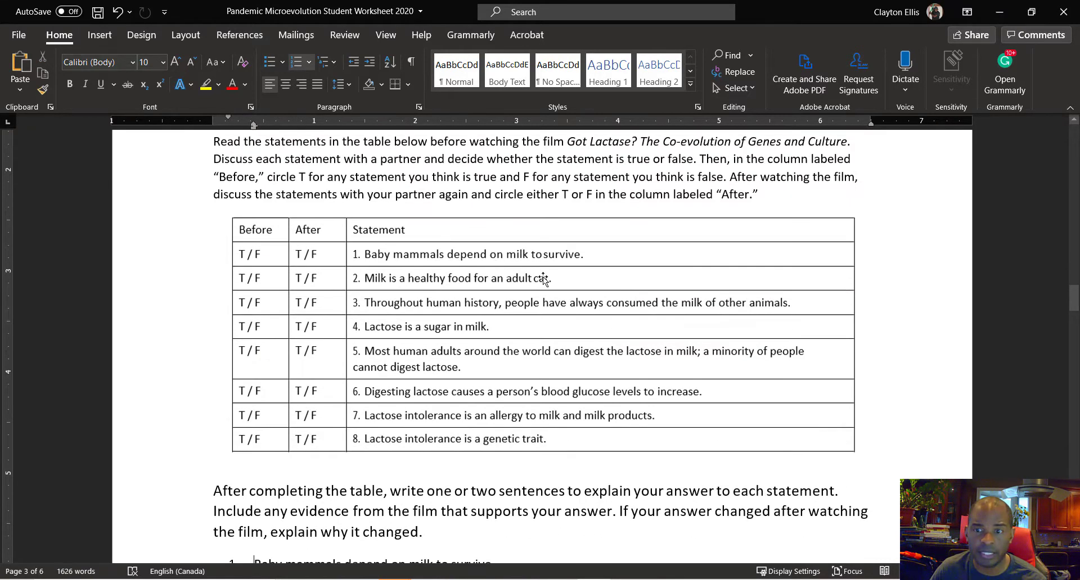
scroll(541, 266, "down", 7)
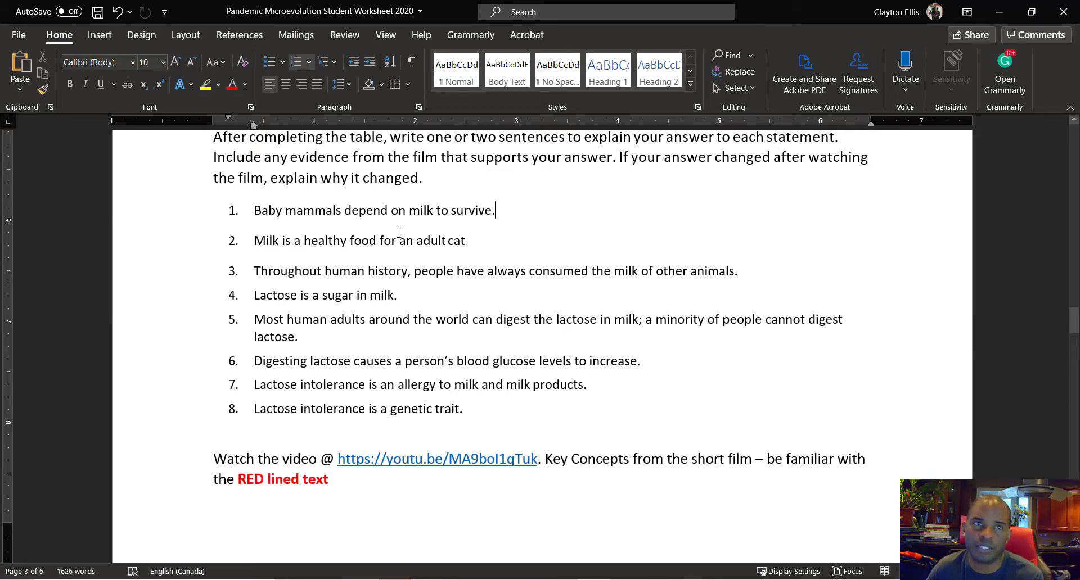
scroll(438, 249, "up", 3)
scroll(433, 265, "down", 6)
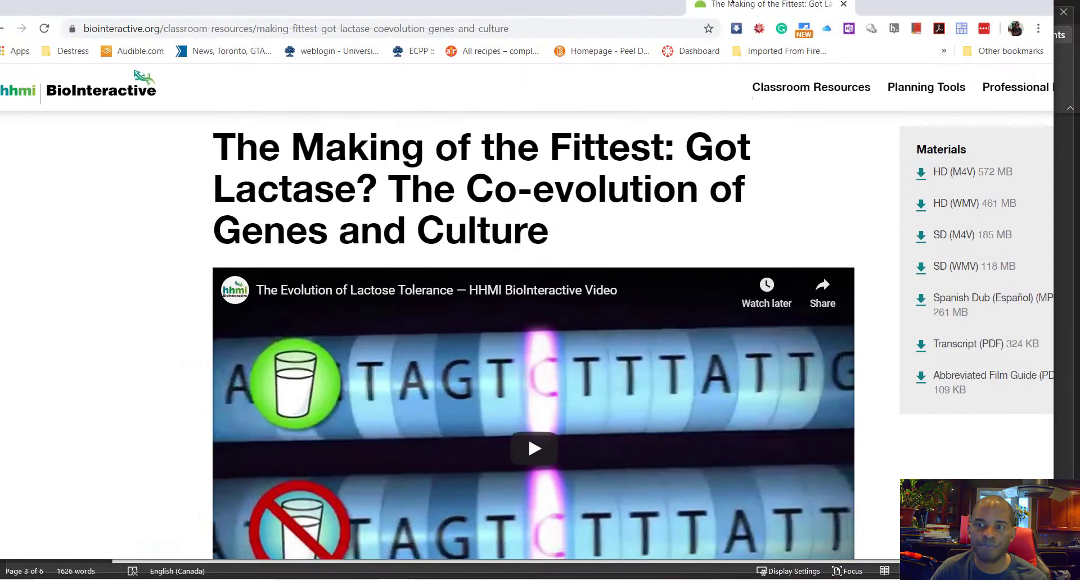
Scroll through the 'Got Lactase?' film page, then minimize the browser to return to the worksheet.
scroll(363, 404, "down", 1)
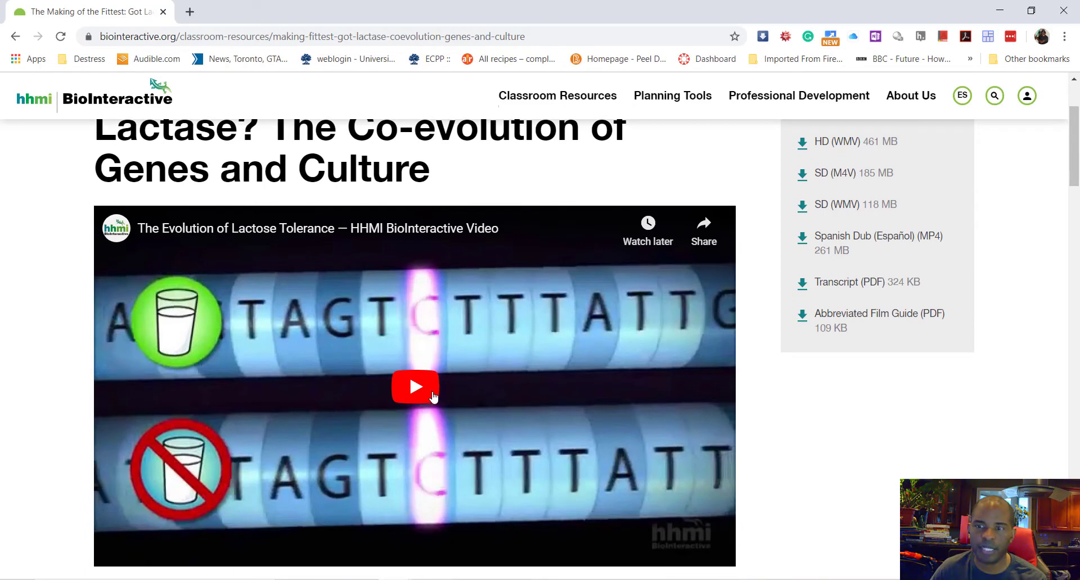
scroll(431, 399, "down", 1)
scroll(437, 399, "up", 2)
left_click(998, 16)
scroll(566, 404, "down", 8)
Scroll through the key-concept bullets, Question Guide and lactase-persistence world map to question 9 part b.
scroll(553, 412, "up", 3)
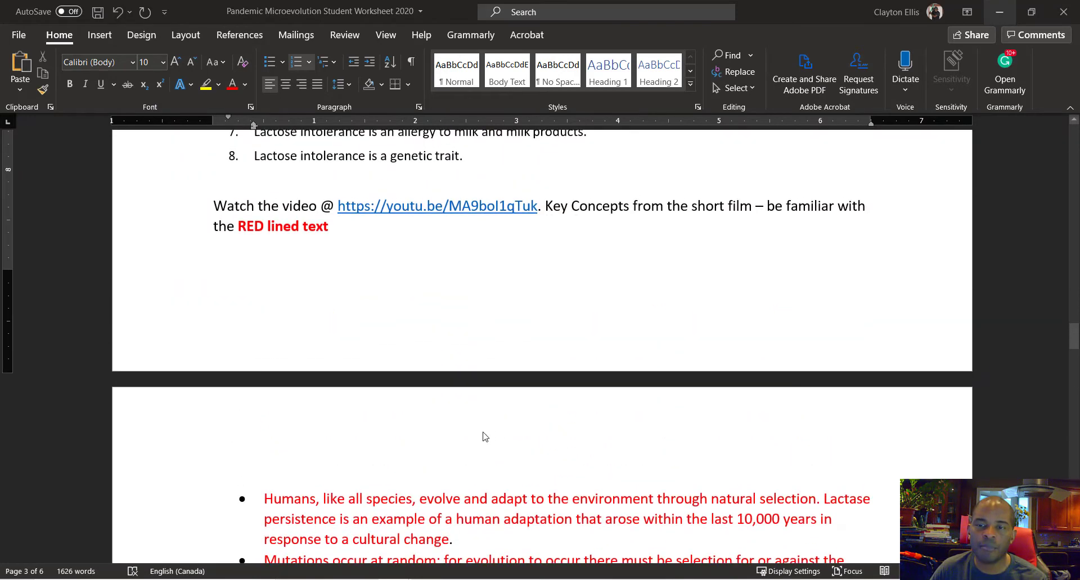
scroll(480, 441, "down", 3)
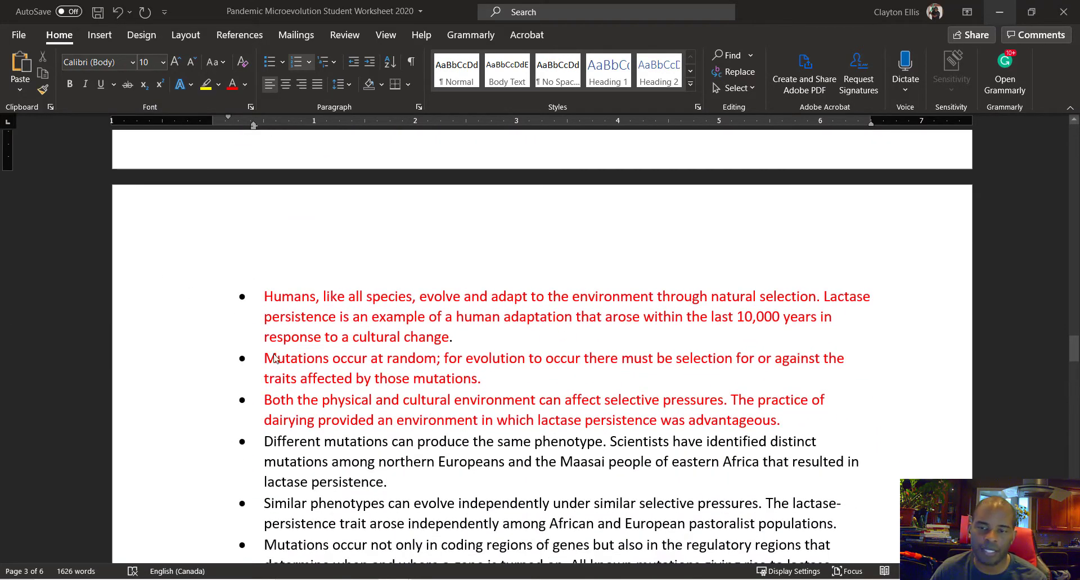
scroll(274, 359, "down", 3)
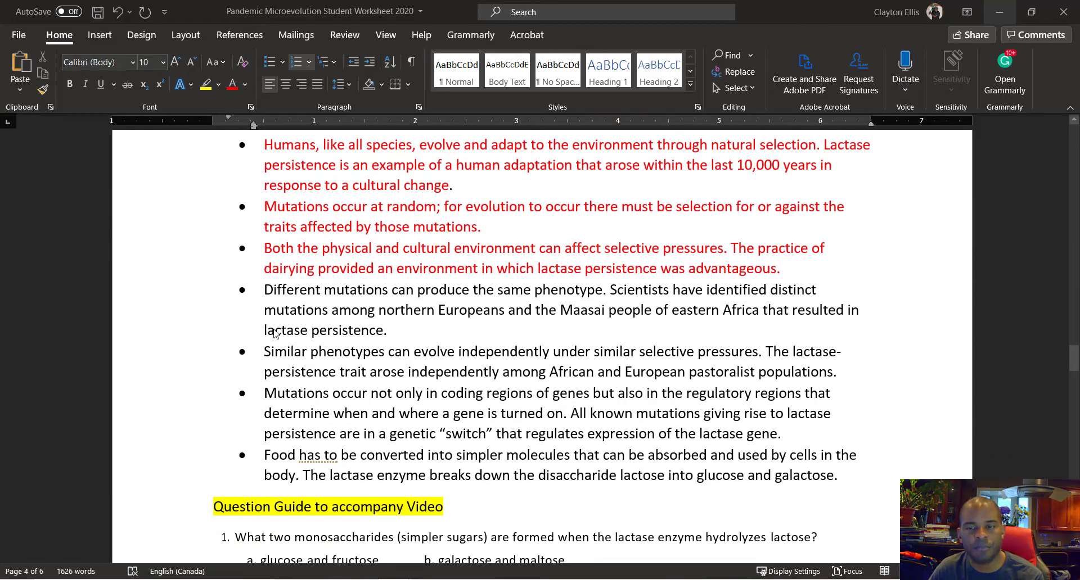
scroll(275, 334, "down", 5)
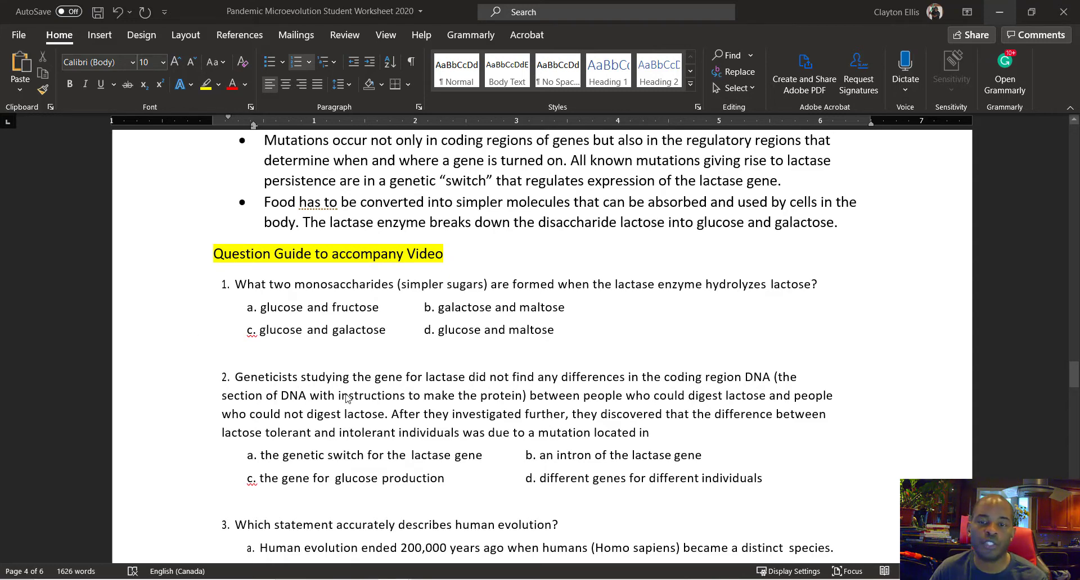
scroll(313, 346, "down", 5)
scroll(360, 367, "down", 3)
scroll(360, 368, "down", 9)
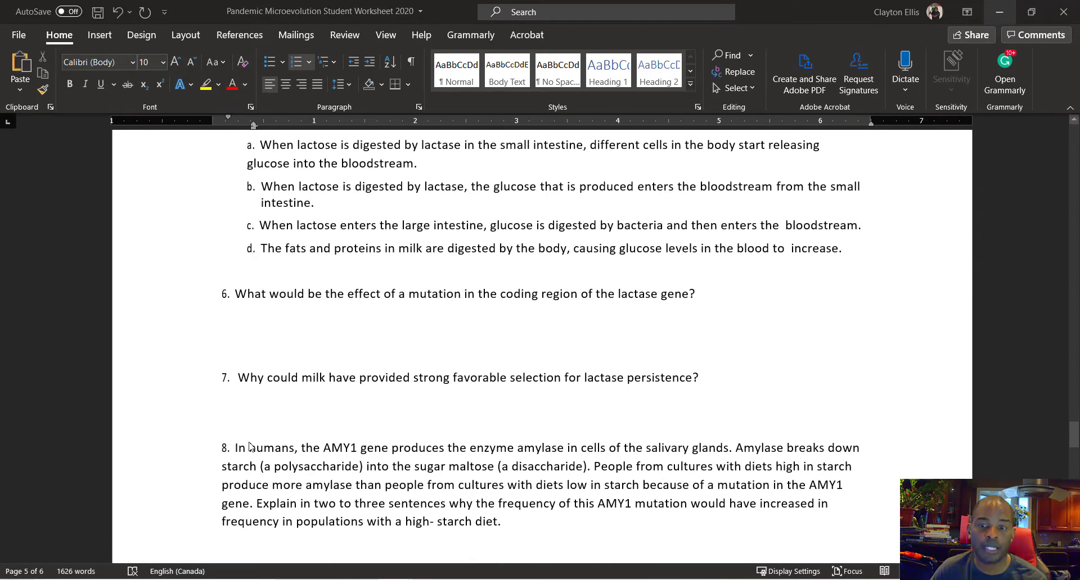
scroll(373, 380, "down", 3)
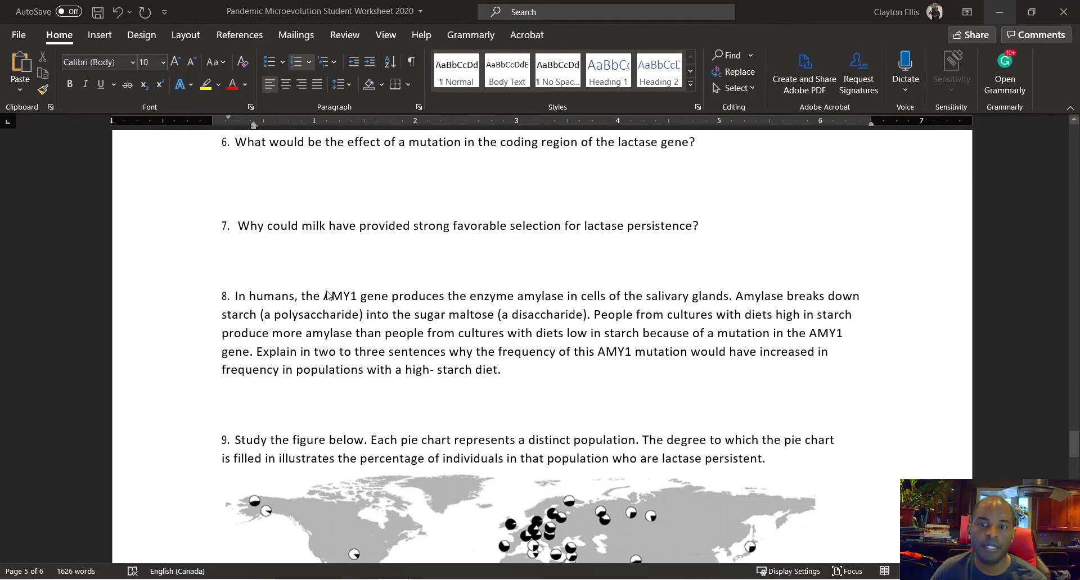
scroll(362, 337, "down", 2)
scroll(393, 461, "down", 3)
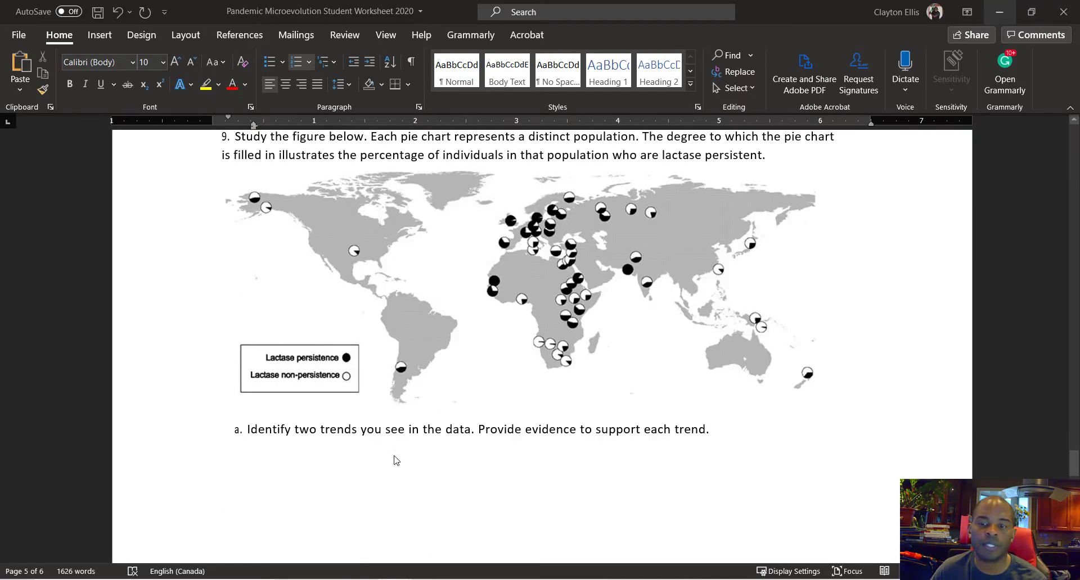
scroll(394, 458, "down", 3)
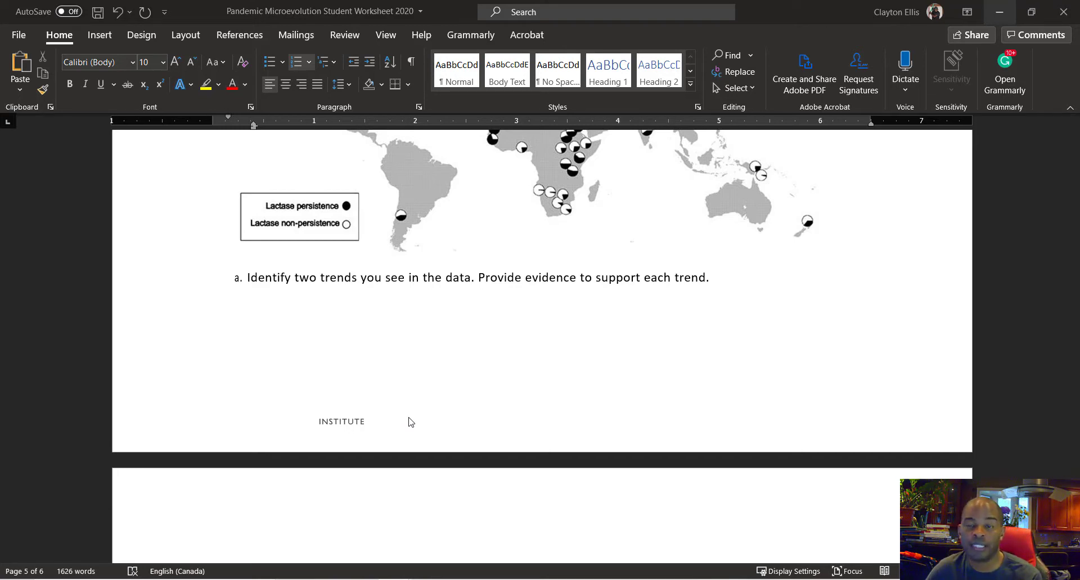
Scroll down to the Elaborate section with the Virtual Lizard Lab link and Module 1/Module 3 notes headings.
scroll(458, 337, "down", 5)
scroll(458, 350, "down", 1)
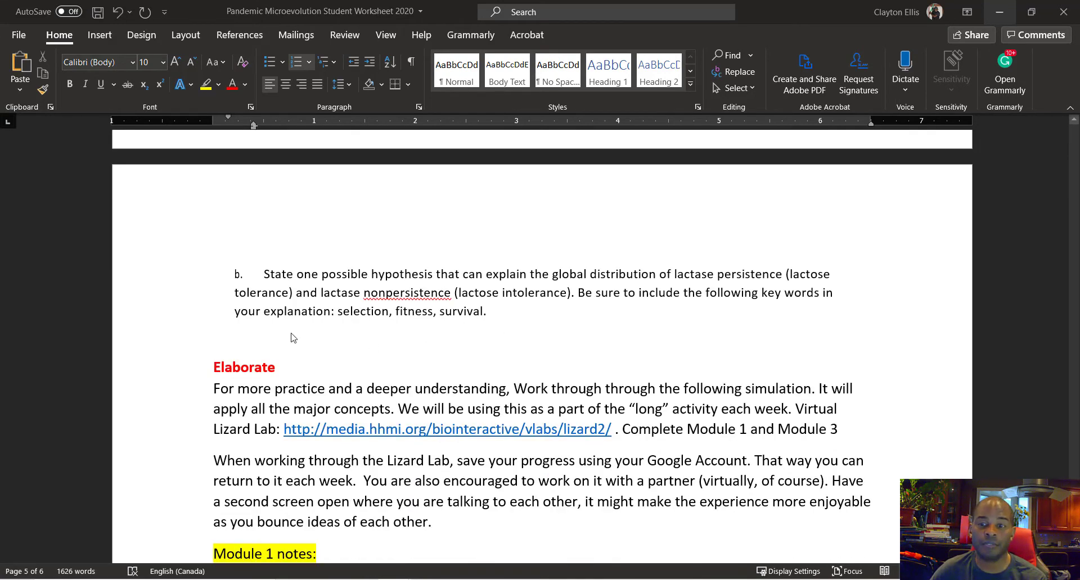
scroll(235, 335, "down", 3)
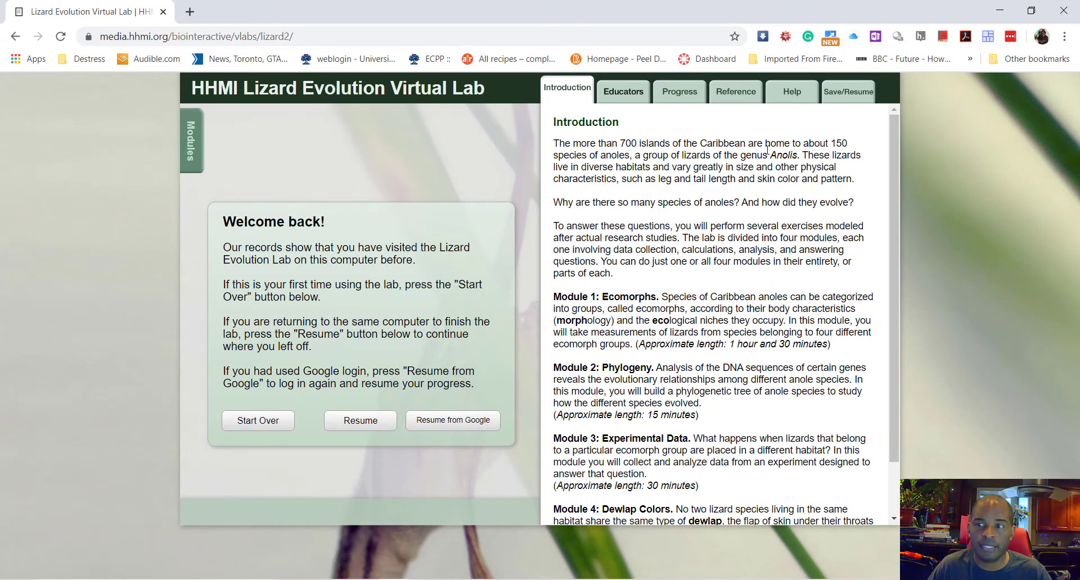
Check the lab's Save/Resume information, then return to the Introduction and scroll through it.
left_click(848, 96)
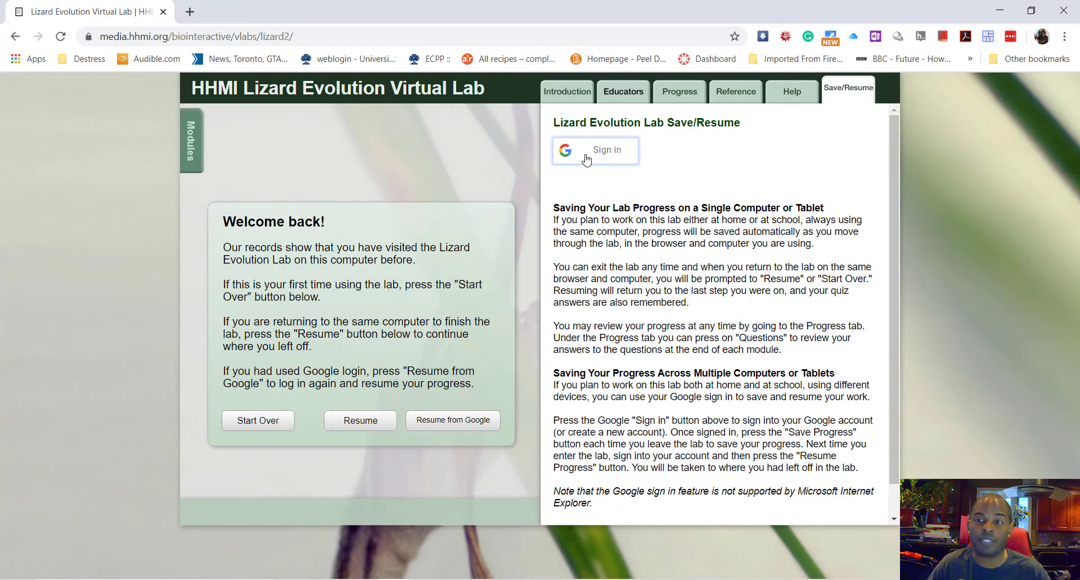
left_click(559, 99)
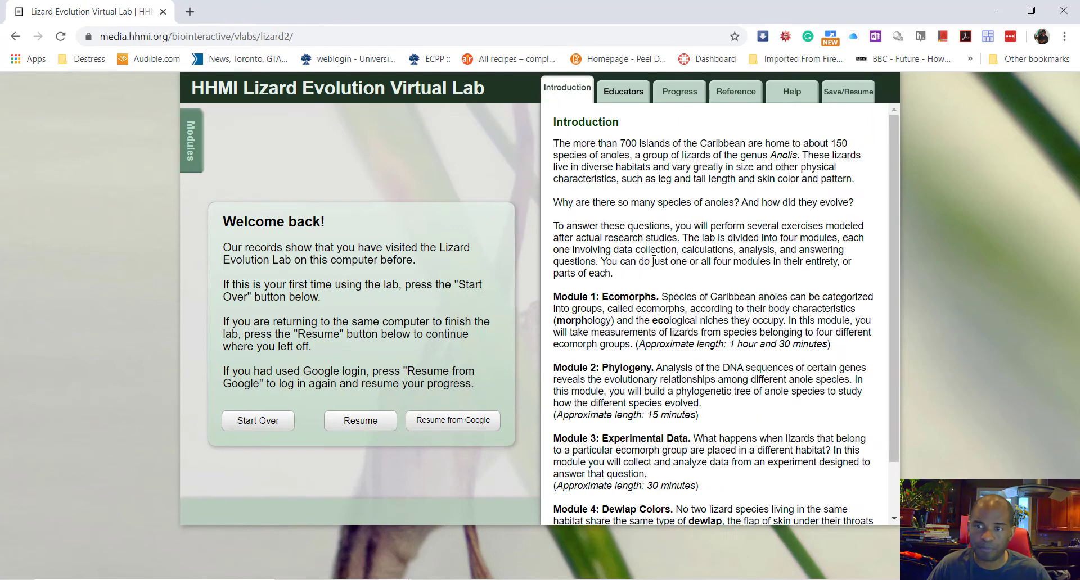
scroll(678, 369, "down", 1)
scroll(681, 376, "up", 1)
scroll(675, 338, "down", 1)
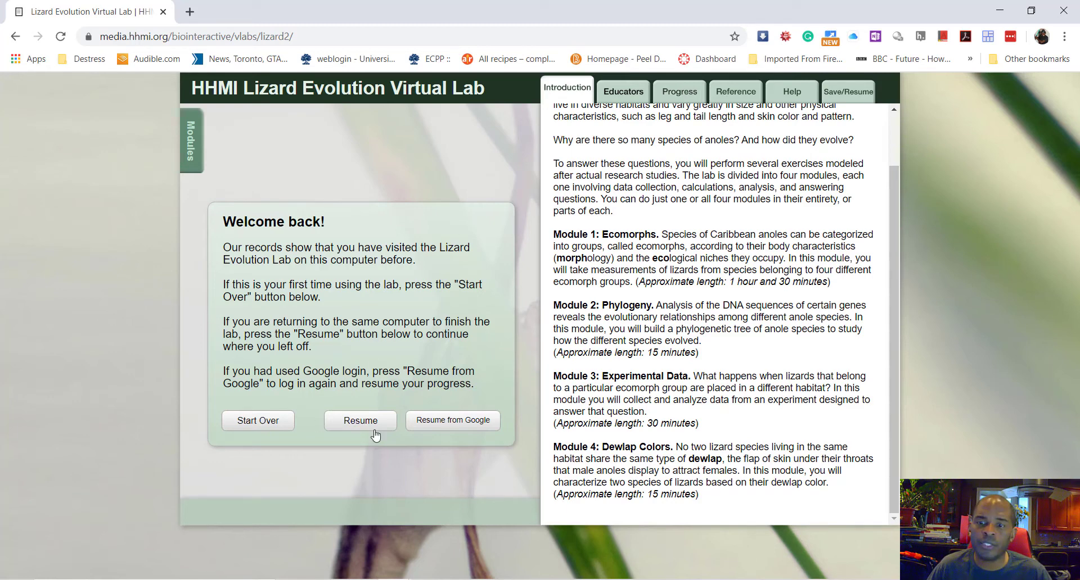
Start the lab over, confirm deleting the saved progress, and play the intro lizard video.
left_click(263, 423)
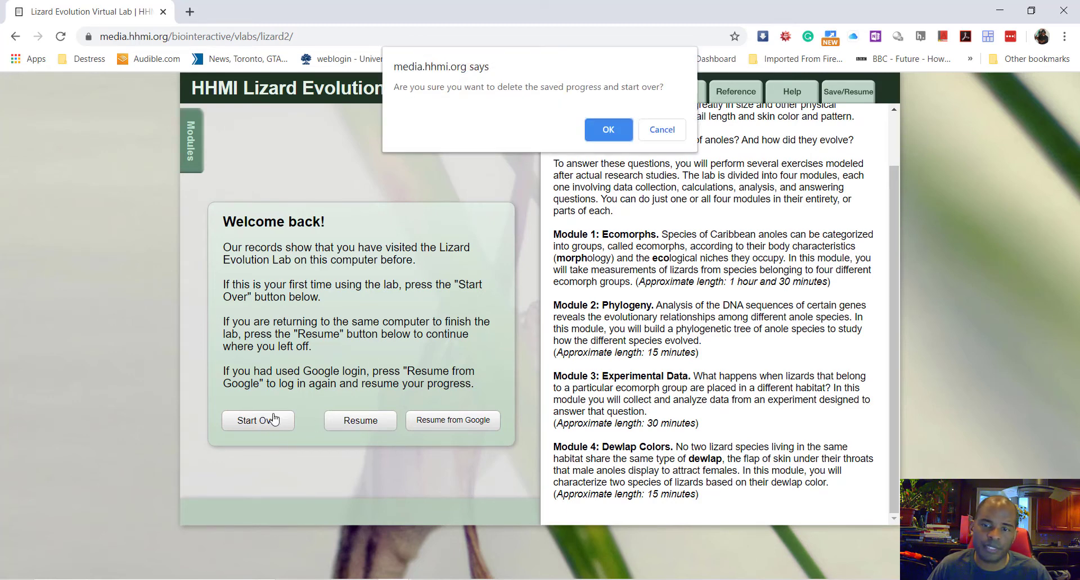
left_click(619, 125)
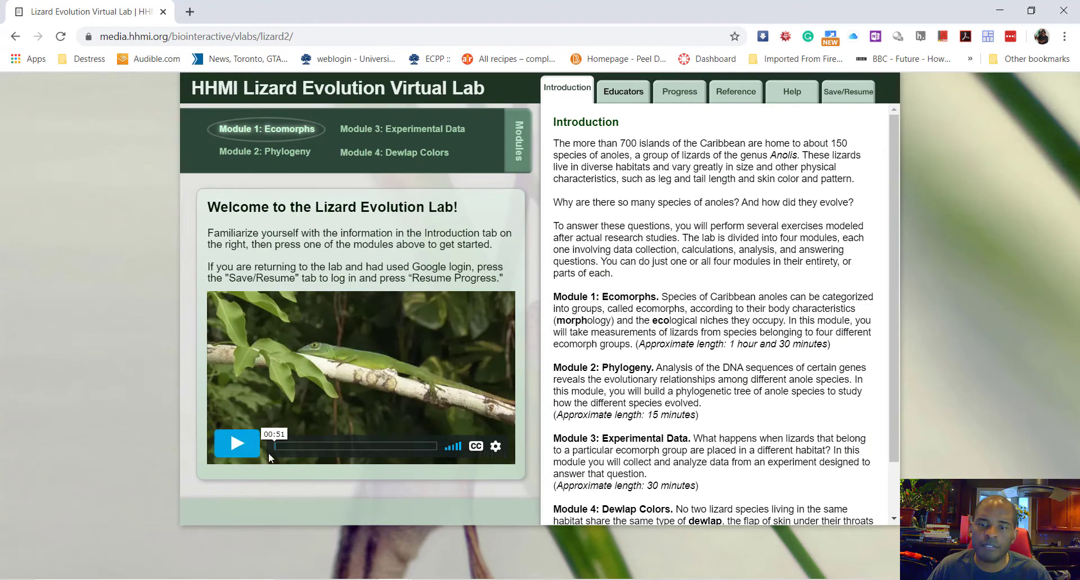
left_click(237, 449)
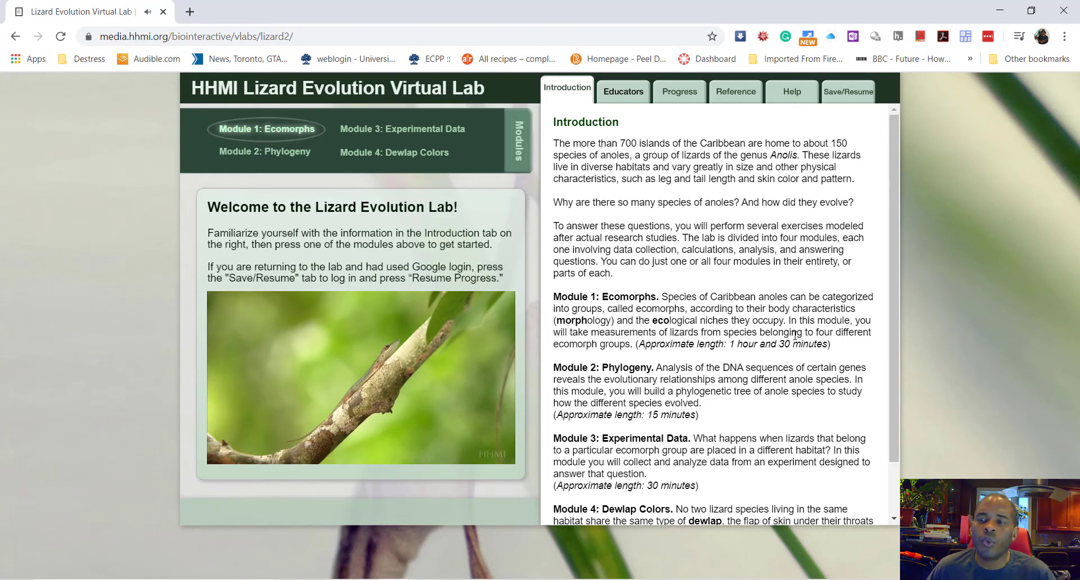
scroll(798, 341, "down", 1)
scroll(798, 342, "up", 1)
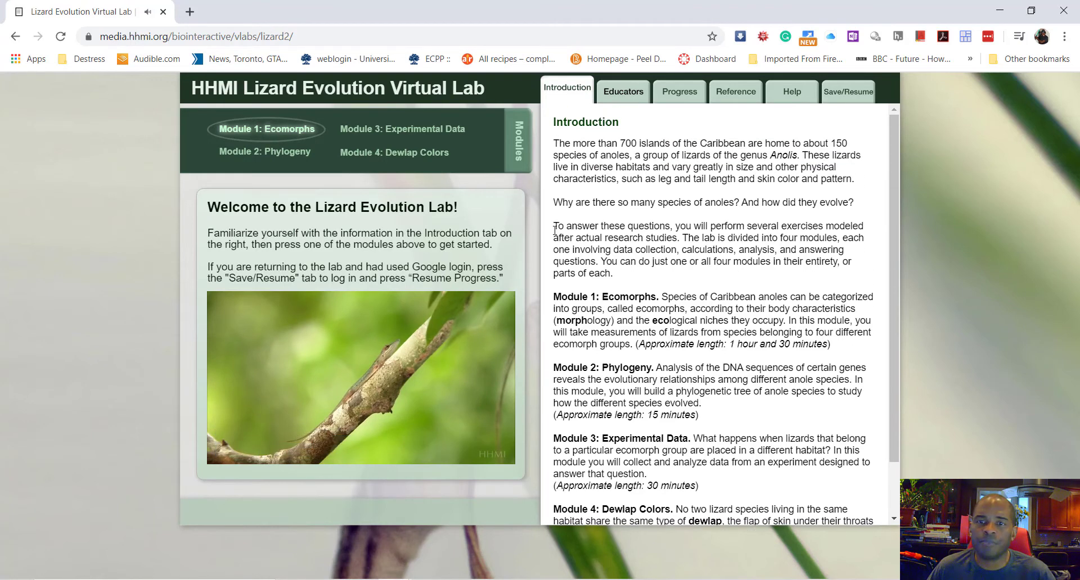
Open Module 1: Ecomorphs and start arranging A. olssoni, A. sheplani, A. evermanni and A. cristatellus.
left_click(264, 131)
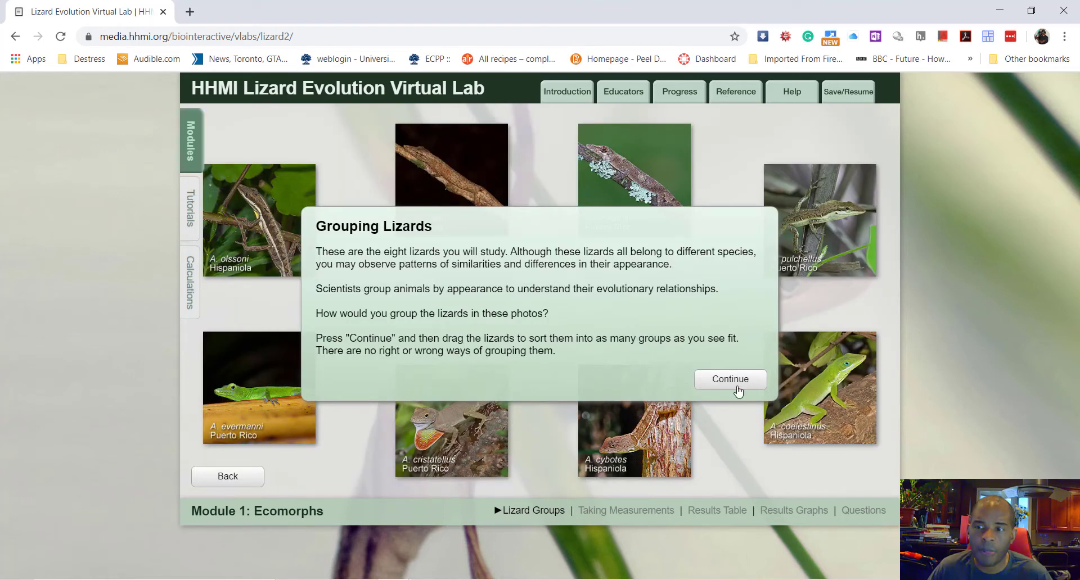
left_click(737, 387)
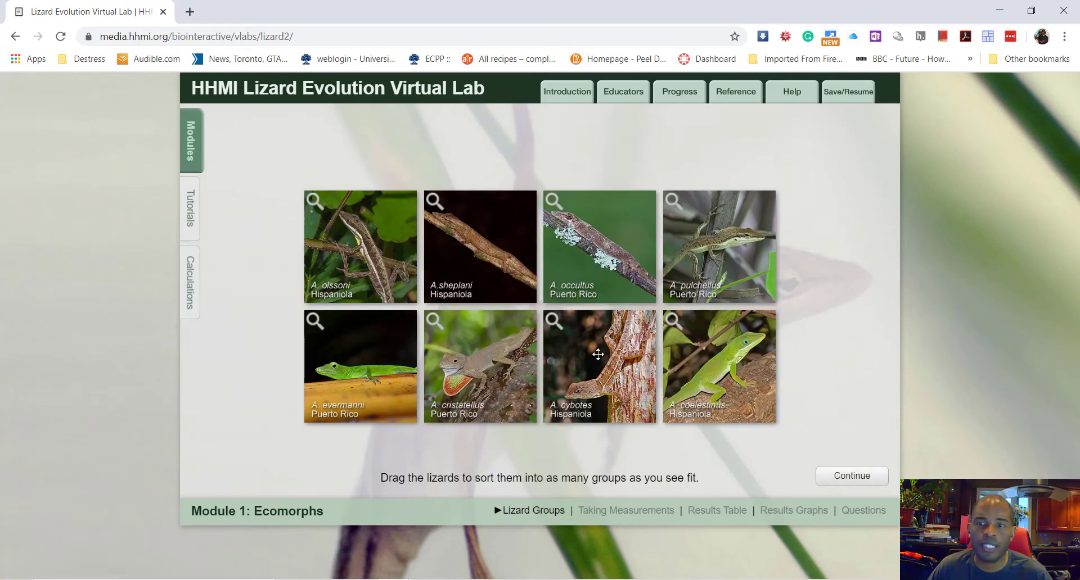
left_click_drag(388, 238, 329, 155)
left_click_drag(488, 249, 416, 198)
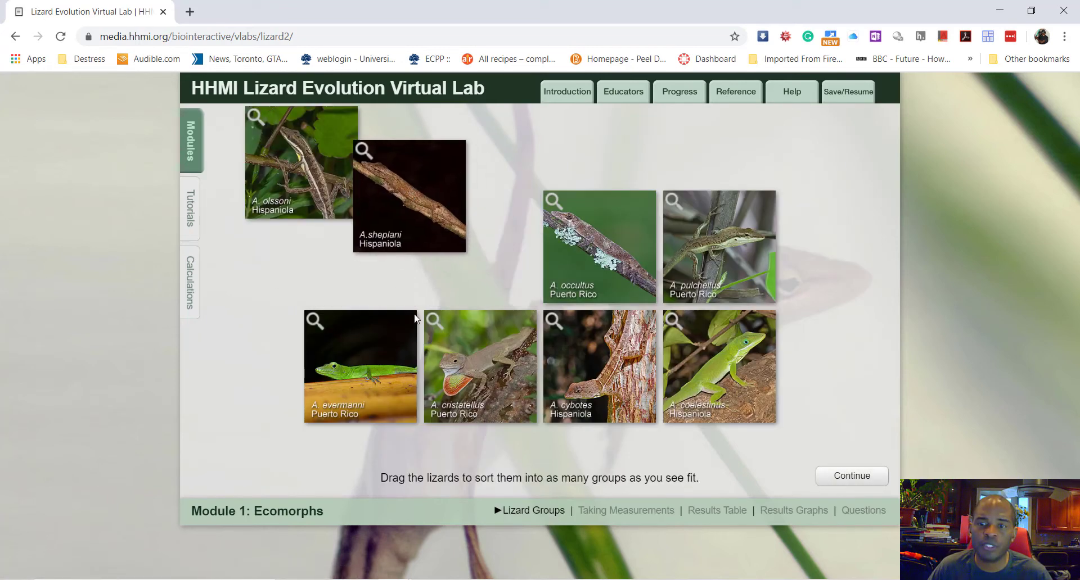
left_click_drag(416, 333, 345, 389)
left_click_drag(473, 402, 468, 433)
left_click_drag(611, 253, 625, 200)
Pair A. occultus with A. pulchellus, A. cybotes with A. coelestinus, and A. cristatellus with A. evermanni.
left_click_drag(703, 236, 797, 245)
left_click_drag(652, 220, 767, 238)
left_click_drag(750, 361, 786, 403)
left_click_drag(638, 366, 703, 415)
left_click_drag(495, 384, 528, 321)
left_click_drag(422, 212, 407, 197)
left_click_drag(493, 311, 358, 371)
Label the A. olssoni–A. sheplani pair 'Brown lizards'.
left_click(853, 476)
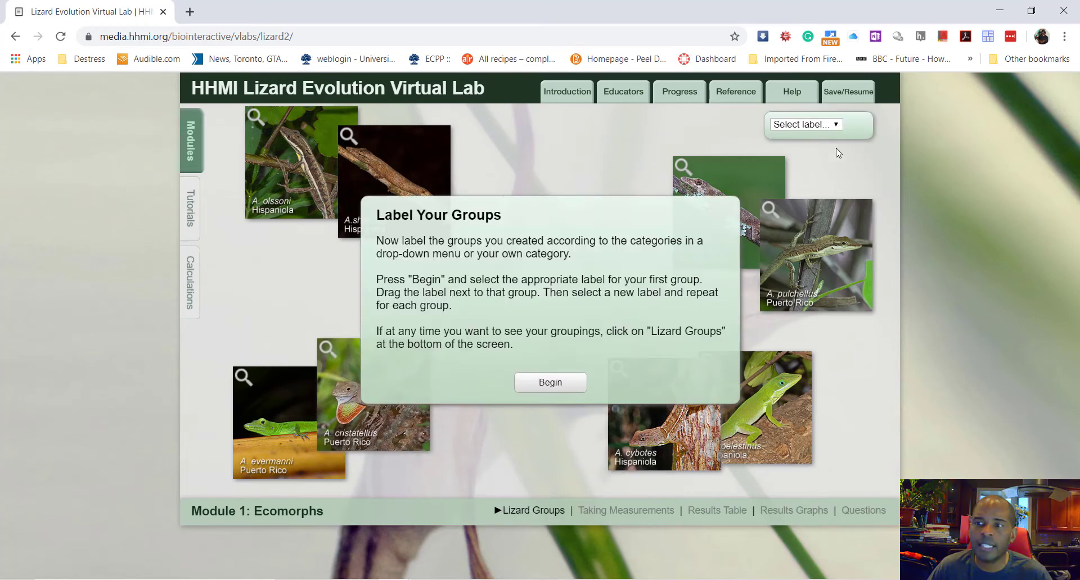
left_click(550, 383)
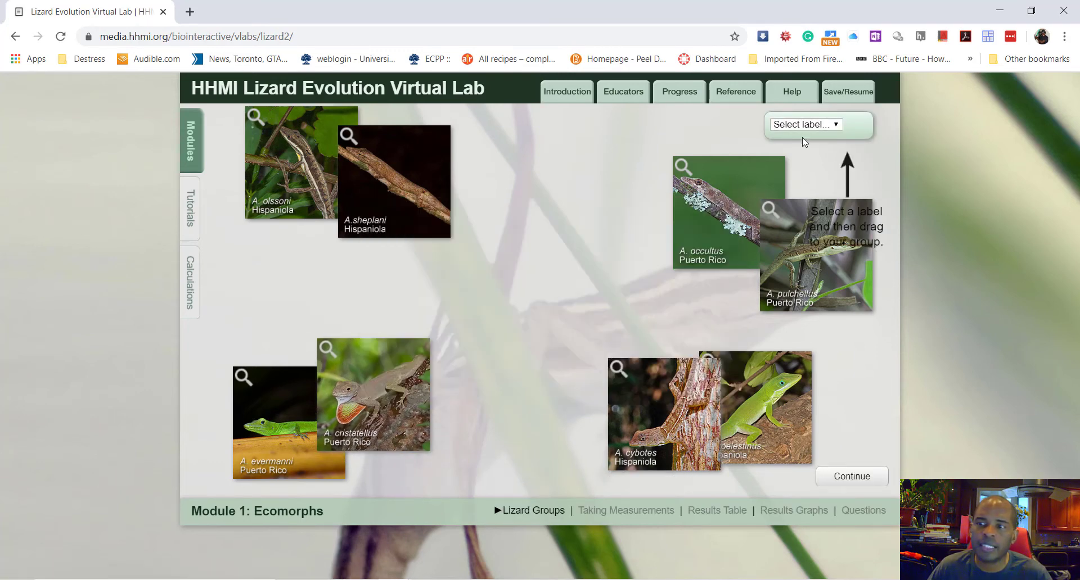
left_click(804, 125)
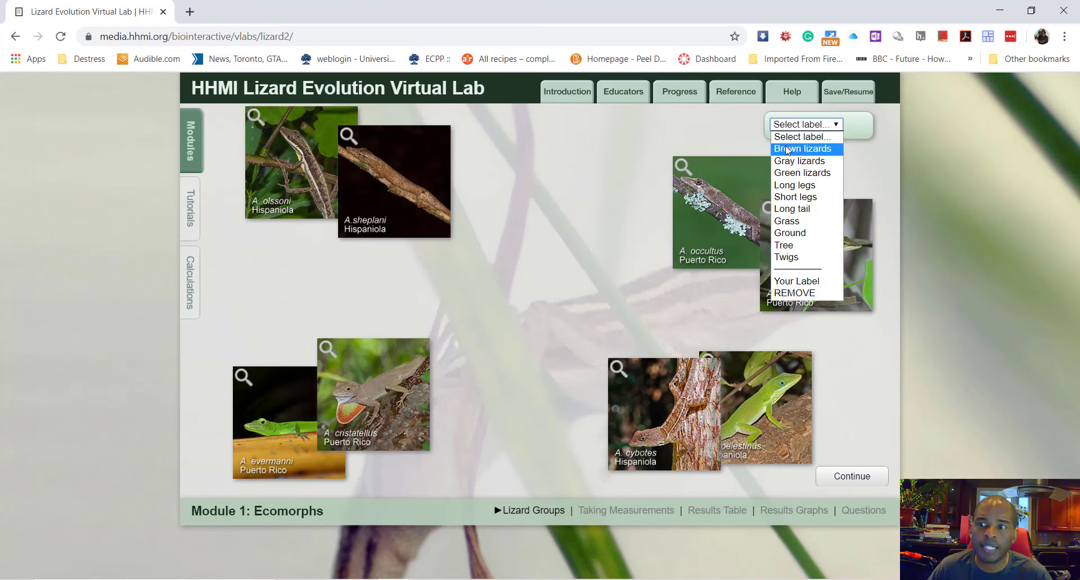
left_click(787, 149)
left_click_drag(851, 124, 334, 242)
Add a 'Grass' label beside A. evermanni and A. cristatellus.
left_click(816, 127)
left_click(819, 125)
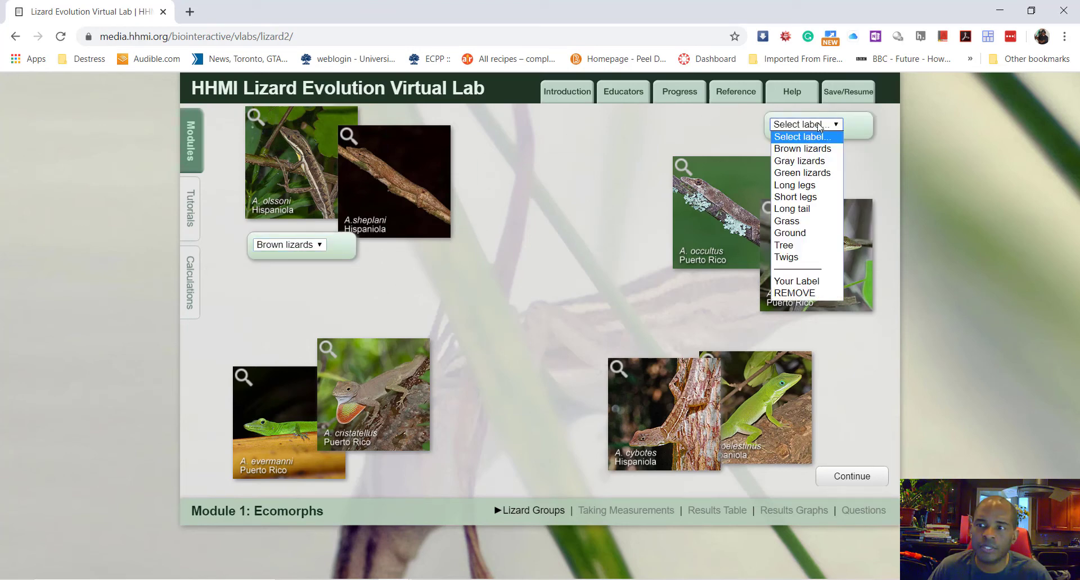
left_click(788, 221)
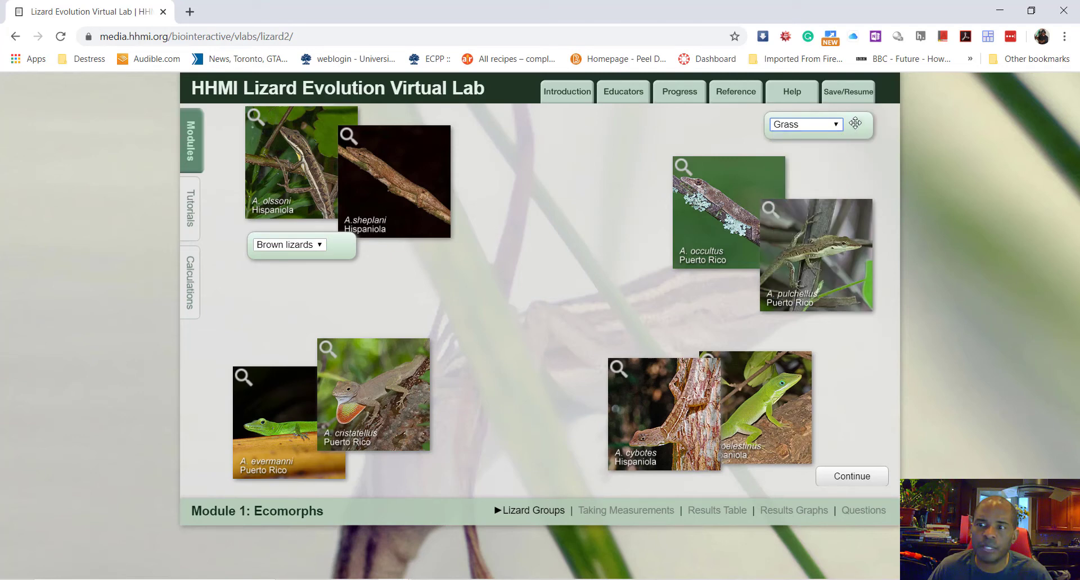
left_click_drag(856, 123, 430, 460)
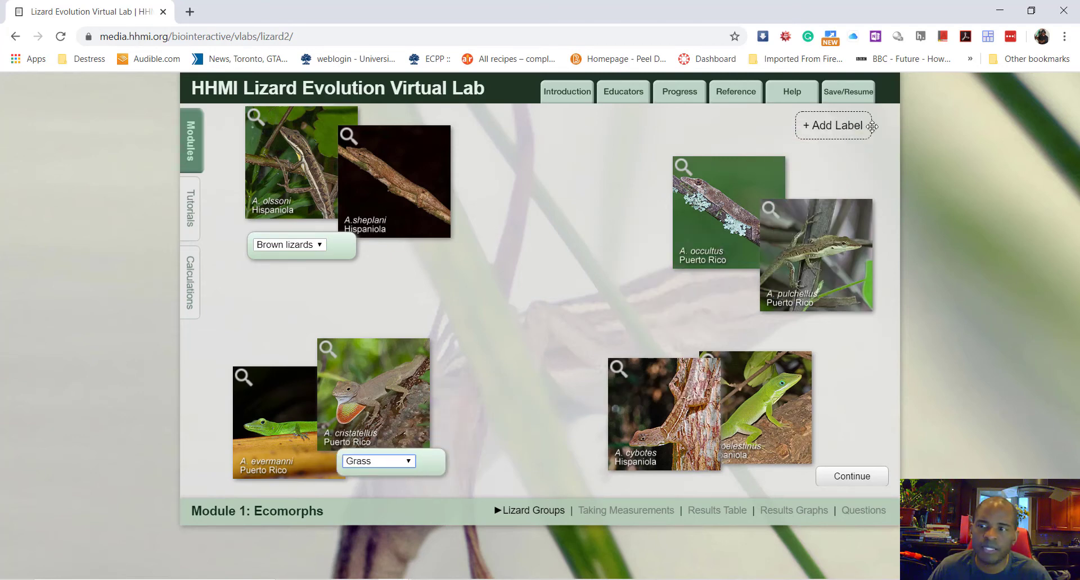
Label the A. occultus–A. pulchellus pair 'Long legs' and continue to measuring.
left_click(827, 127)
left_click(810, 126)
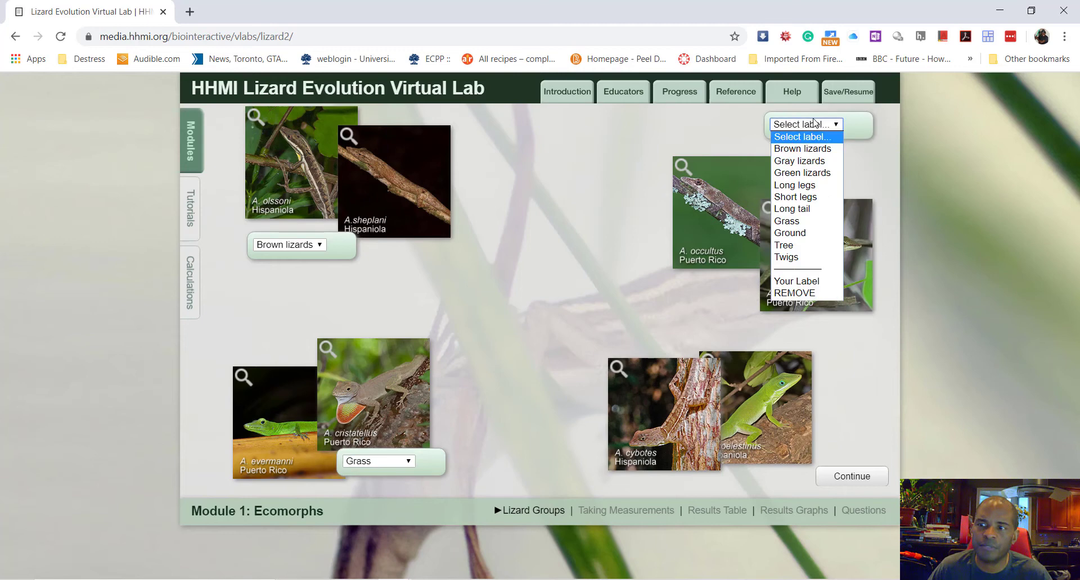
left_click(786, 191)
left_click(802, 125)
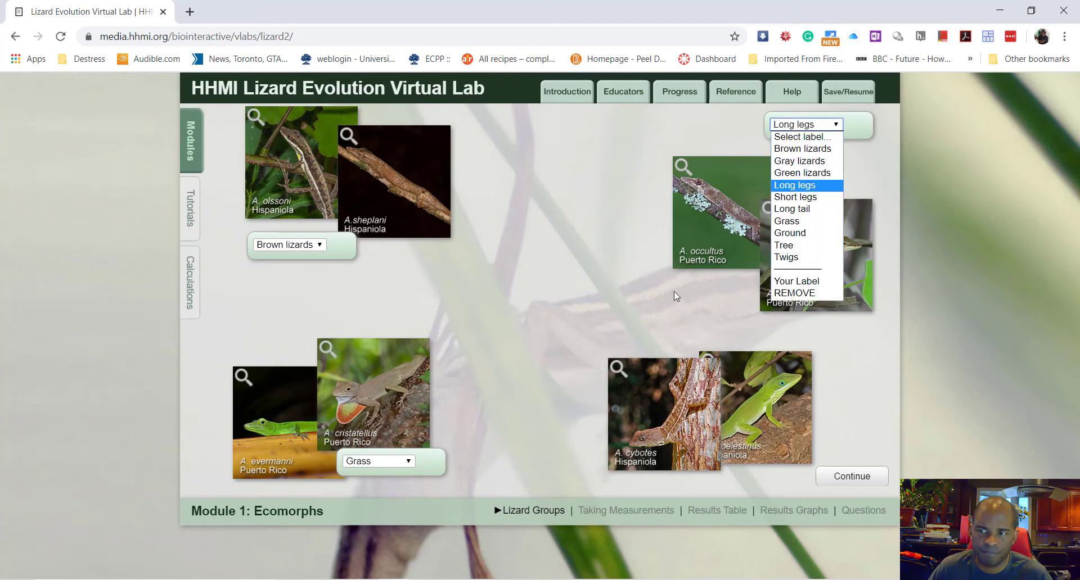
left_click(799, 185)
left_click_drag(871, 125, 752, 283)
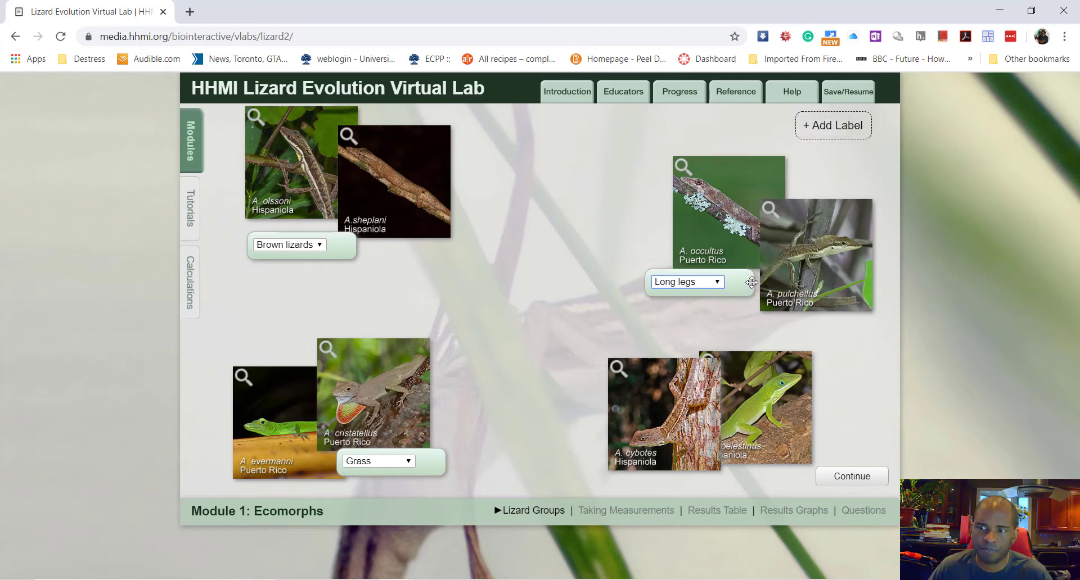
left_click(840, 483)
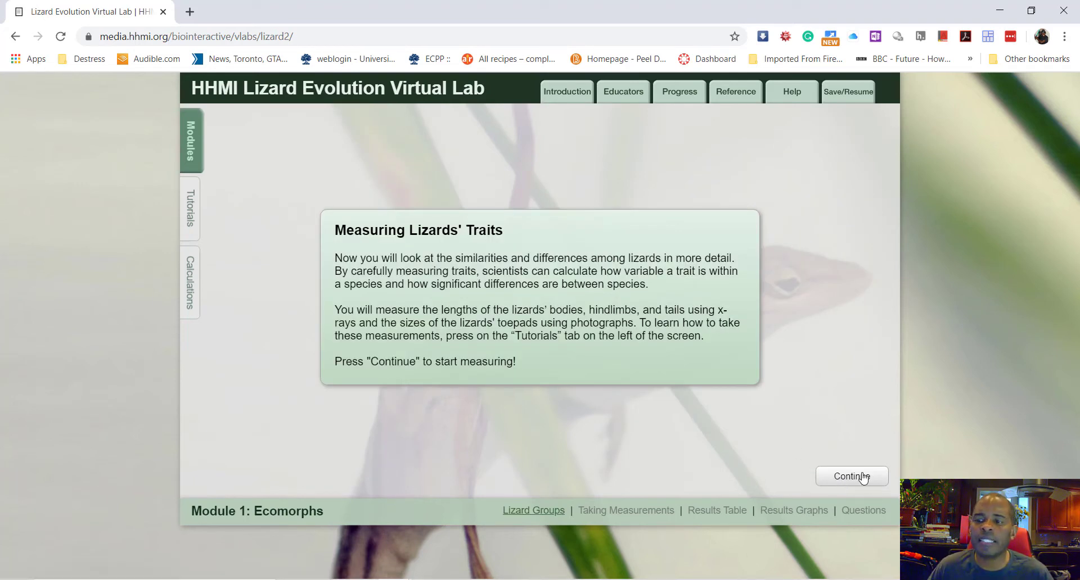
Continue past Measuring Lizards' Traits and dismiss the Begin Measuring instructions.
left_click(863, 477)
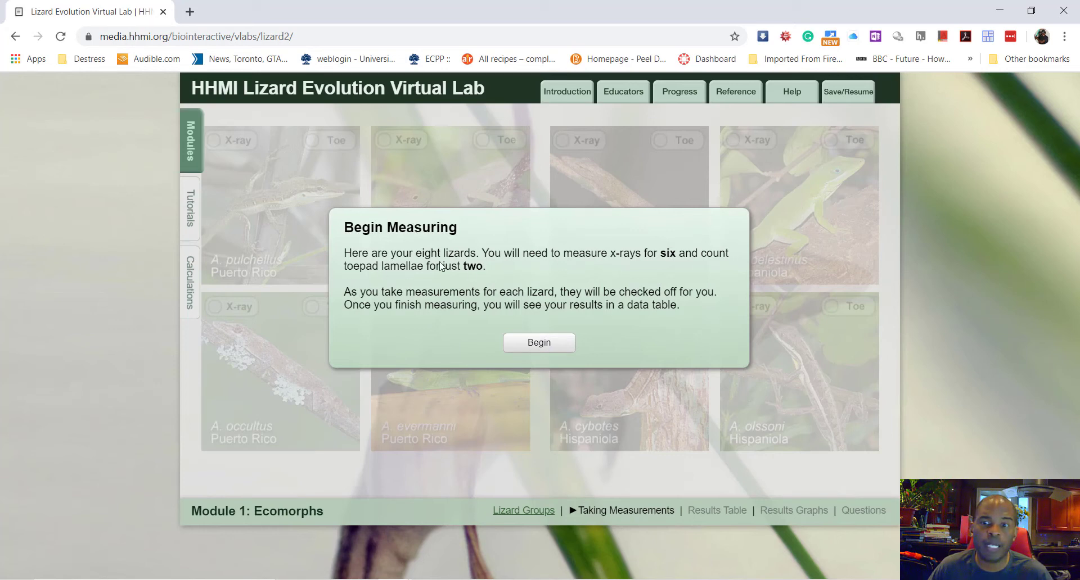
left_click(561, 349)
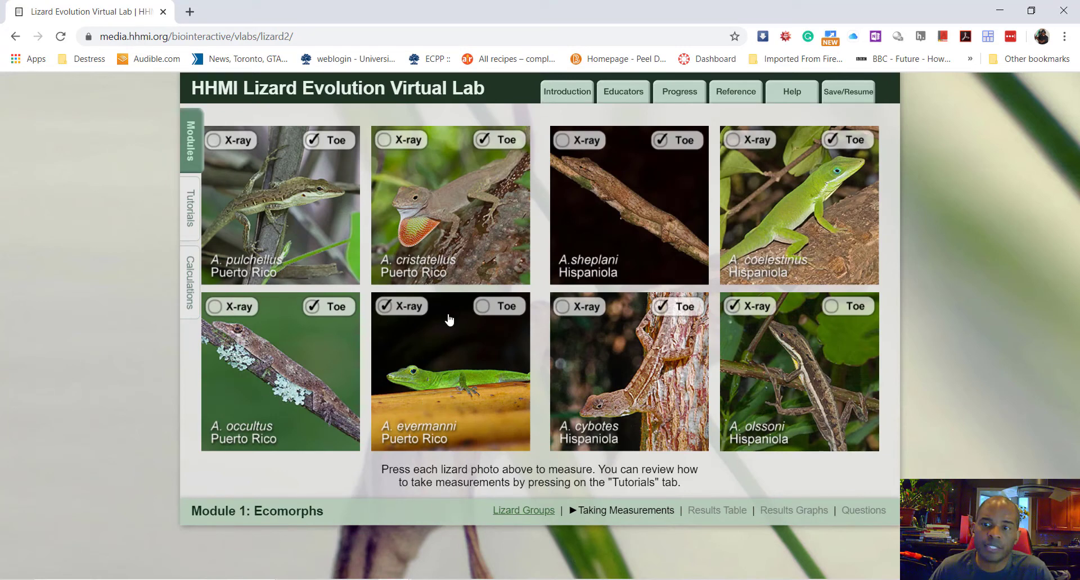
Open A. evermanni's toe close-up, zoom into the toepad, and review the measuring tutorials.
left_click(442, 393)
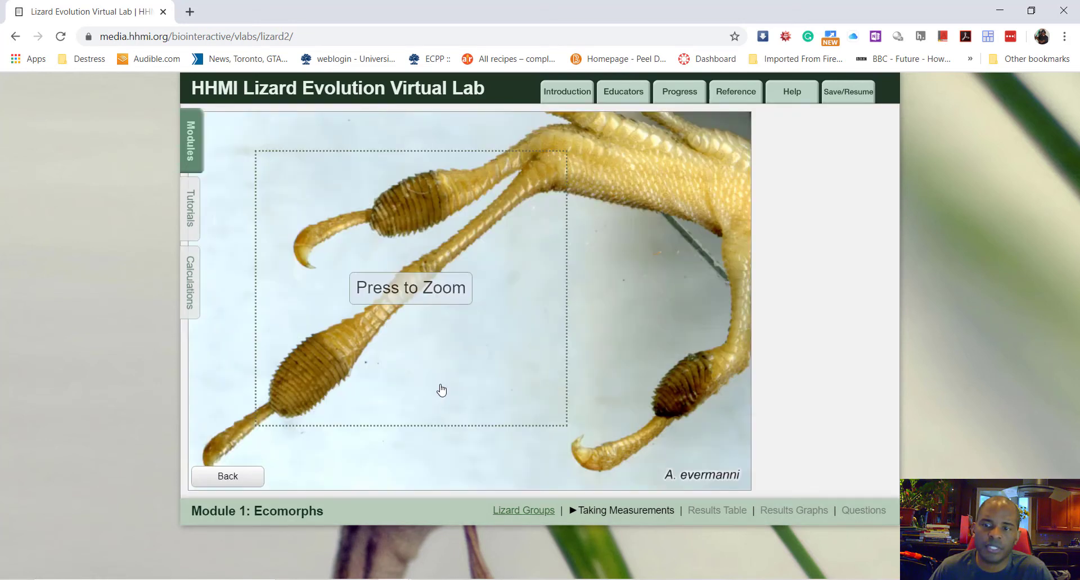
left_click(384, 282)
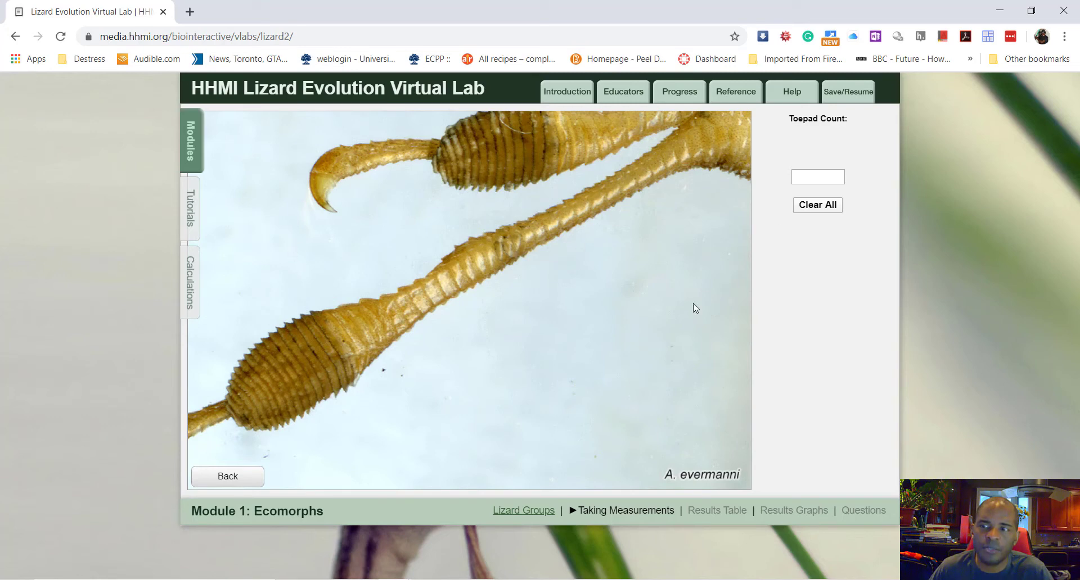
left_click(193, 228)
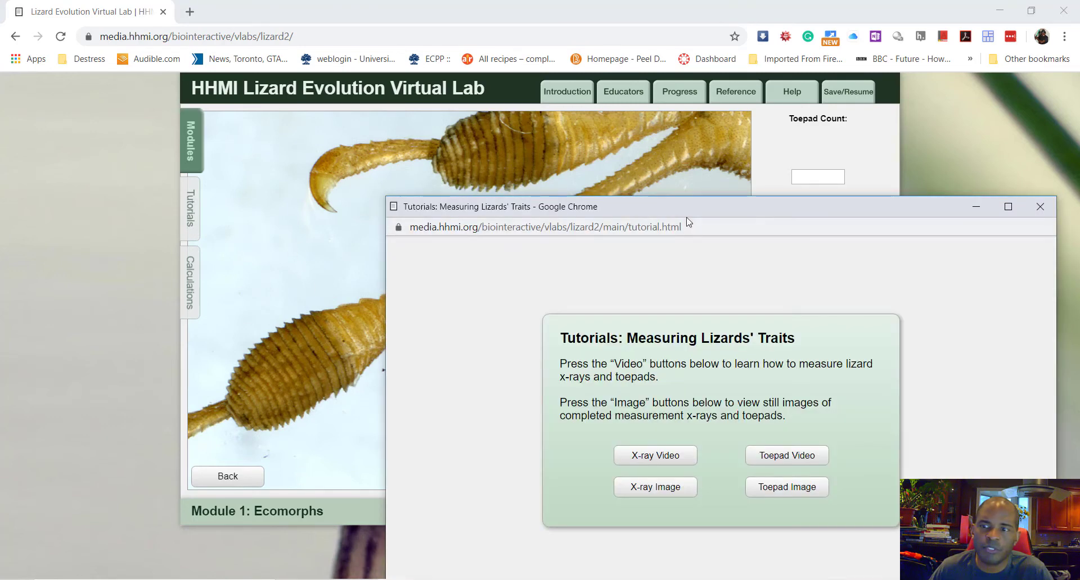
left_click_drag(687, 214, 641, 152)
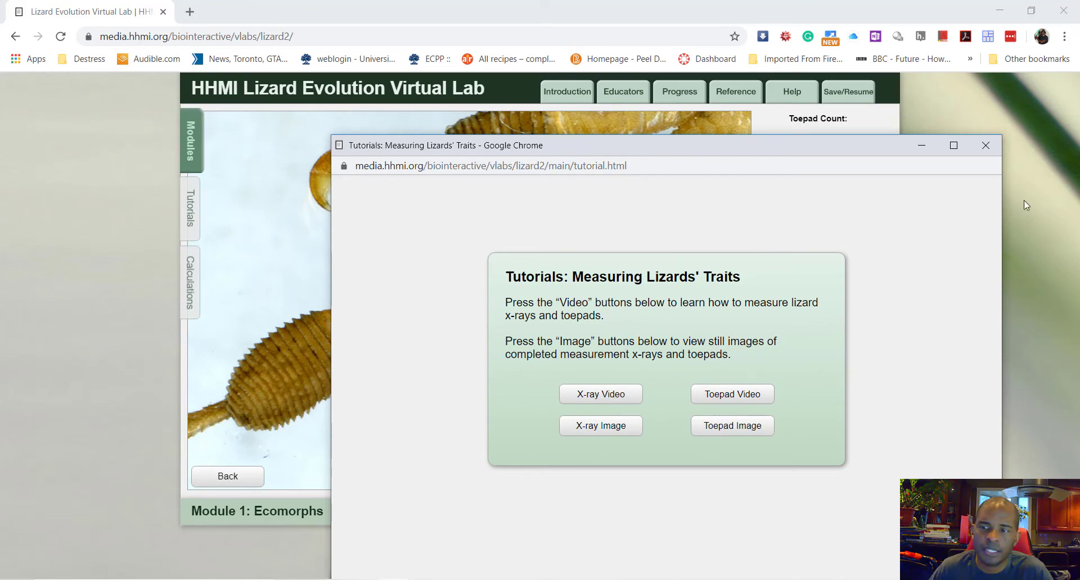
left_click(988, 146)
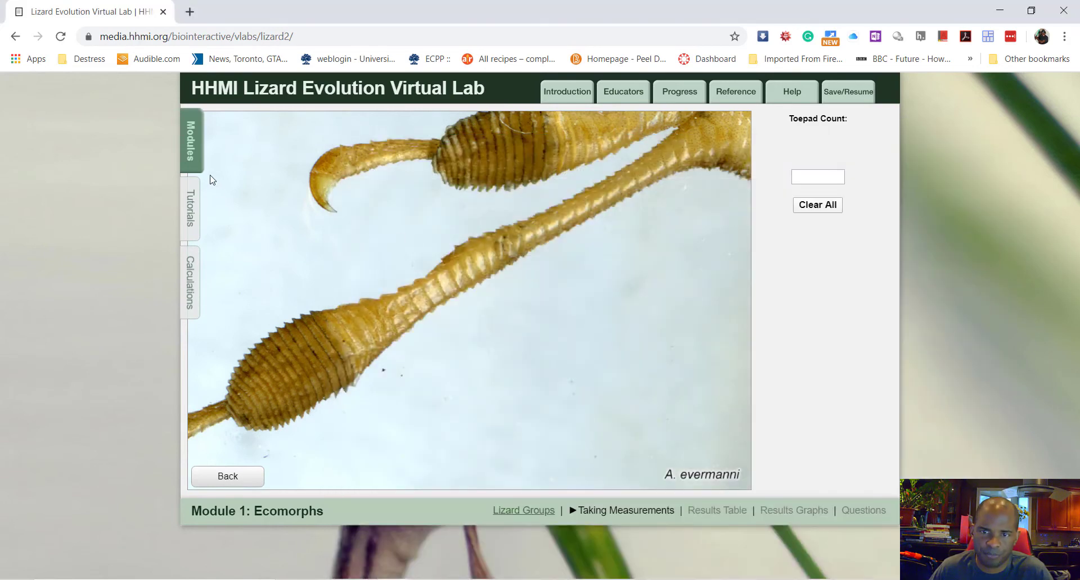
Discard the unsaved toepad measurements and open the A. cristatellus x-ray.
left_click(265, 485)
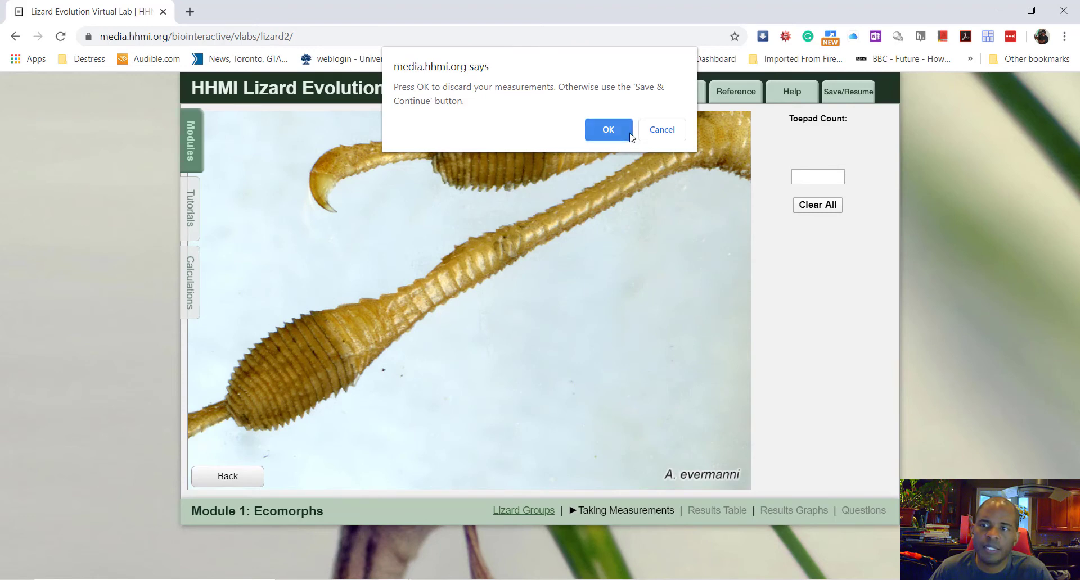
left_click(610, 128)
left_click(432, 198)
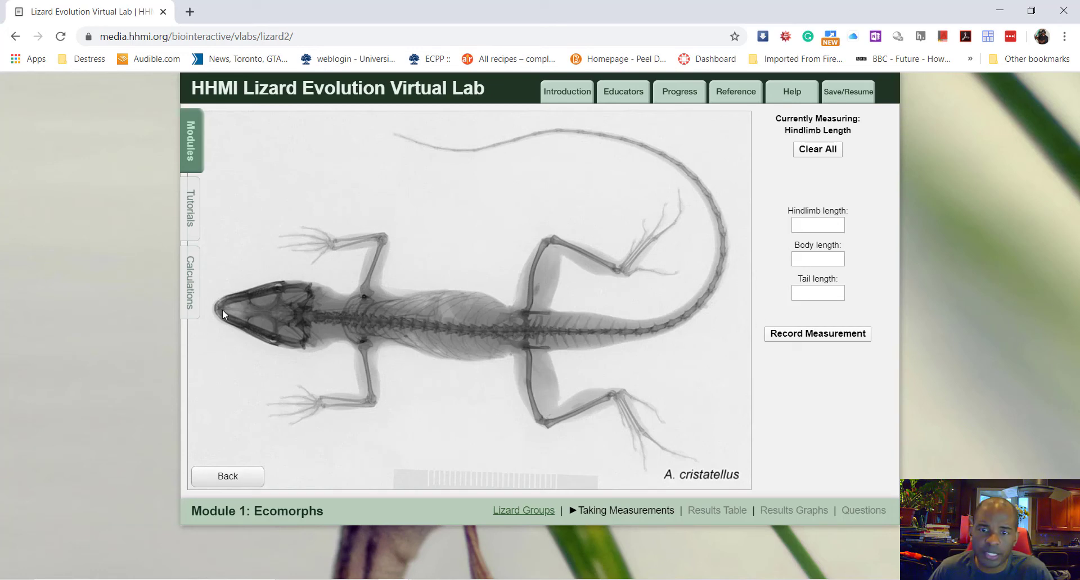
Trace A. cristatellus's hindlimb from hip to toe tip and record 49.7 mm.
left_click(818, 228)
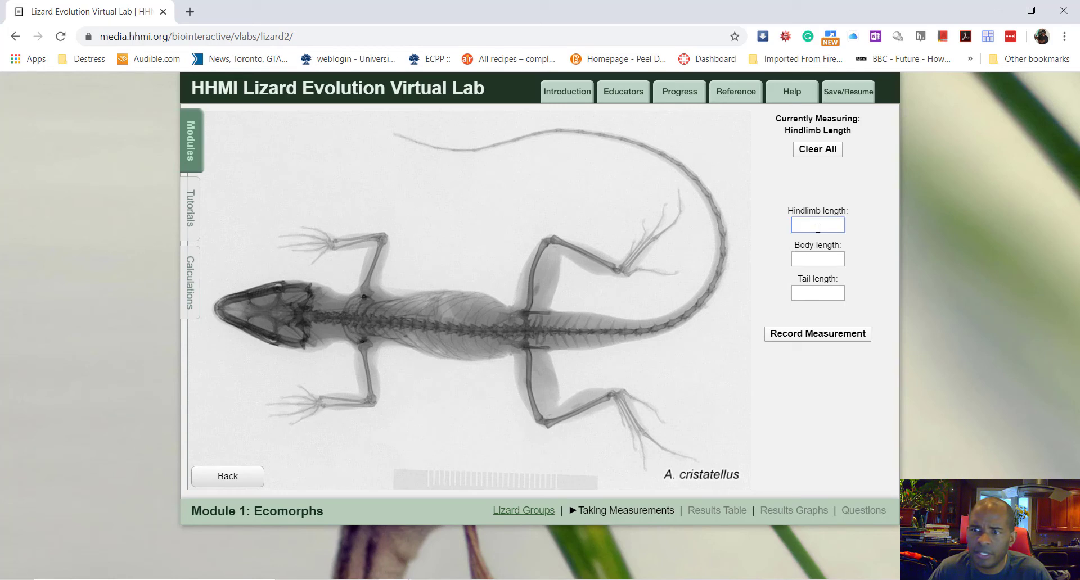
left_click(525, 346)
left_click(541, 421)
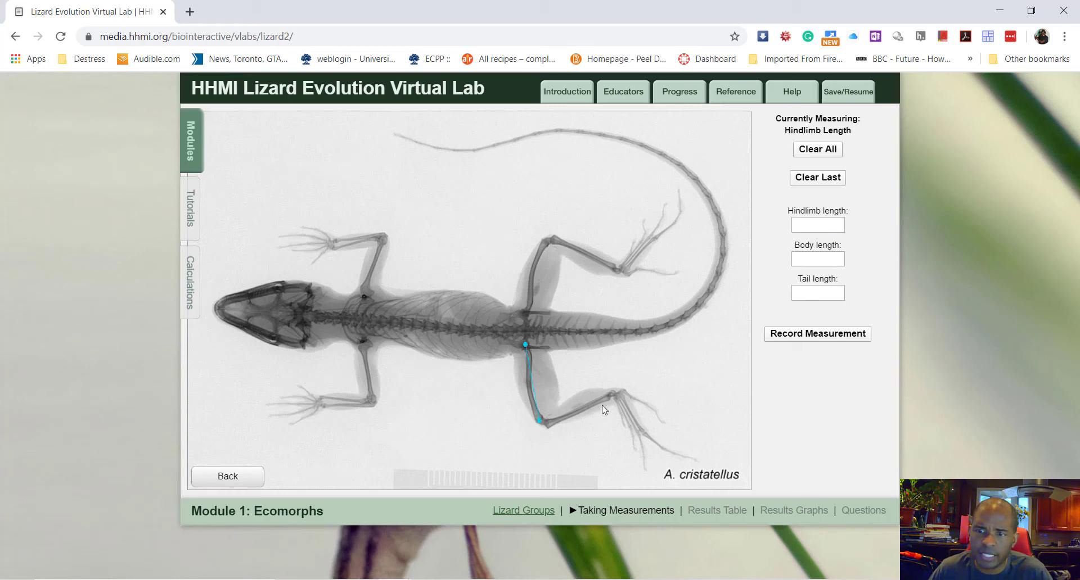
left_click(641, 431)
left_click(664, 448)
left_click(674, 451)
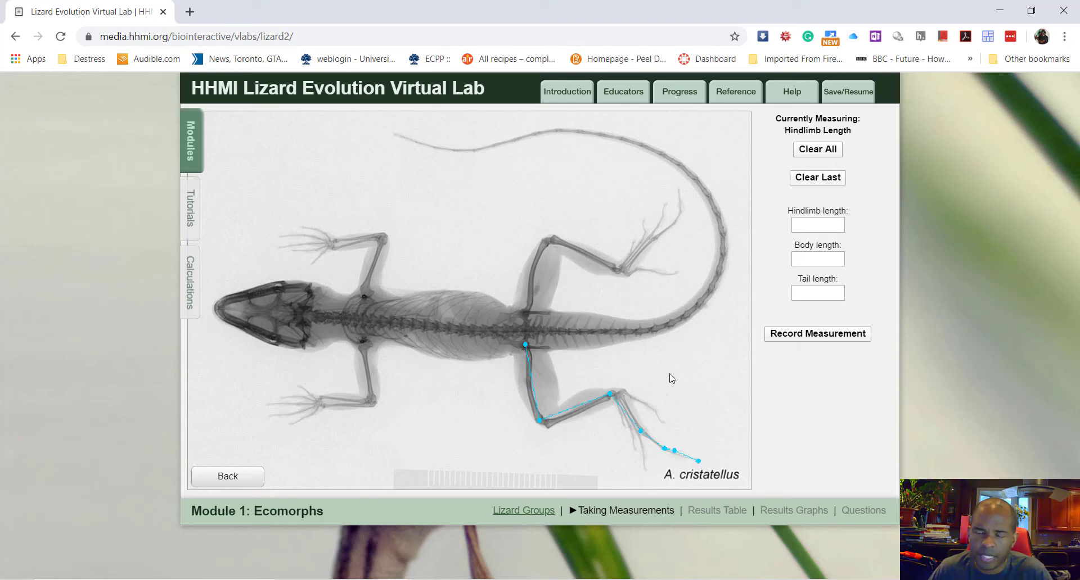
left_click(816, 336)
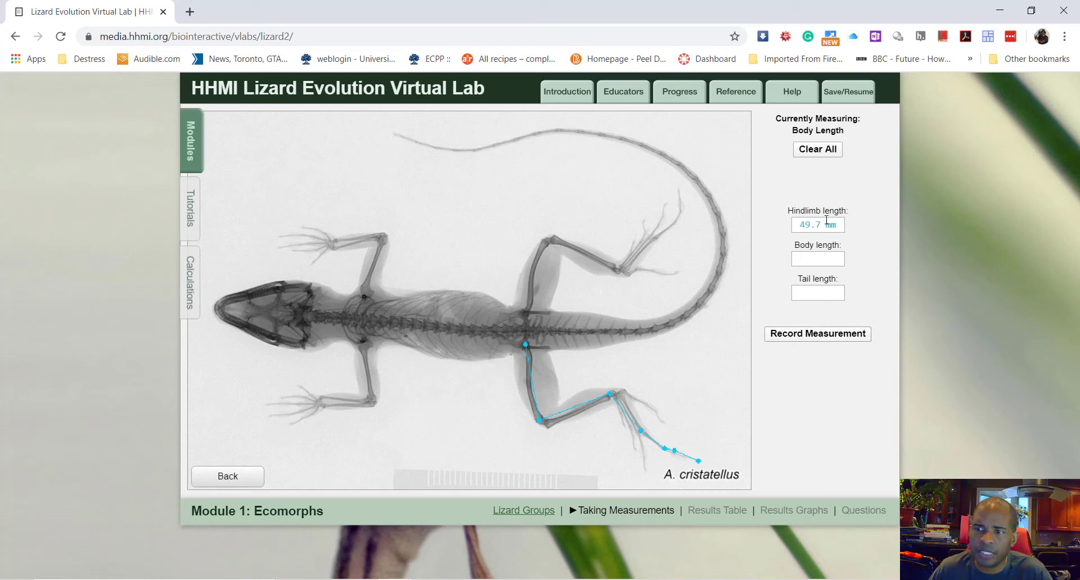
Trace the body from snout along the tail to its tip and record 176.0 mm body length.
left_click(824, 265)
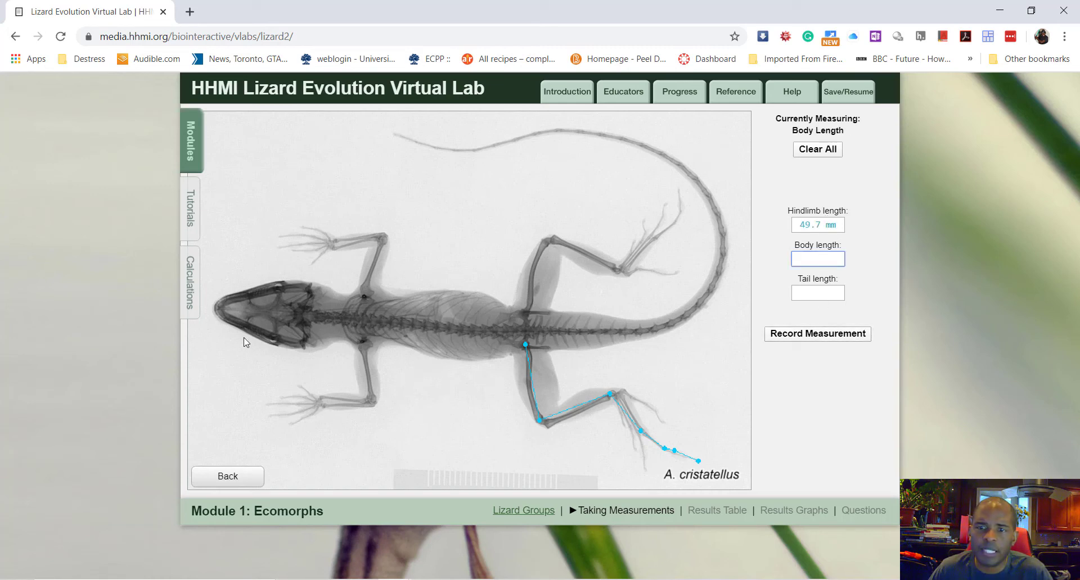
left_click(213, 307)
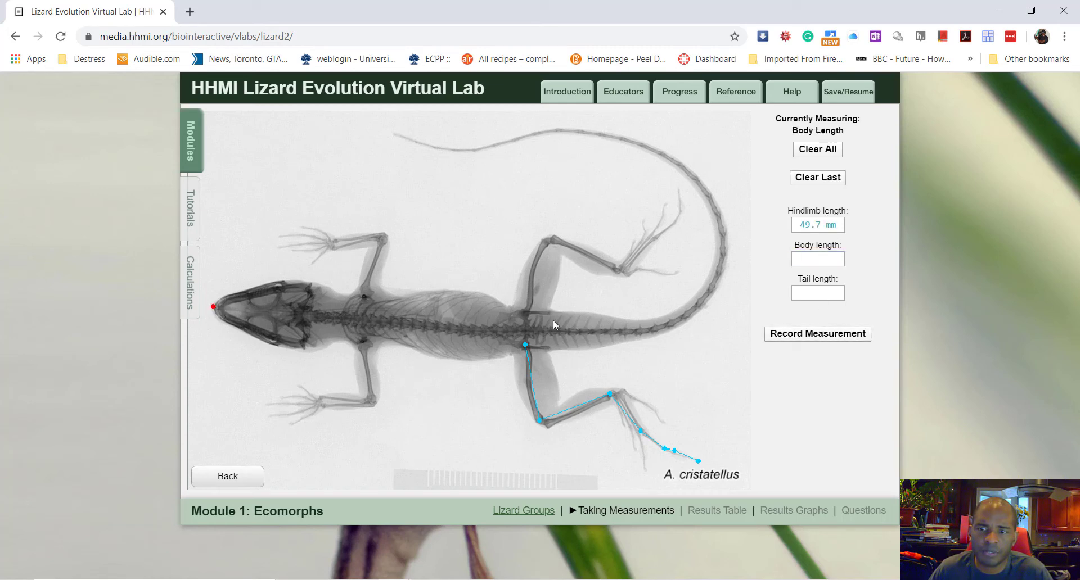
left_click(665, 324)
left_click(703, 295)
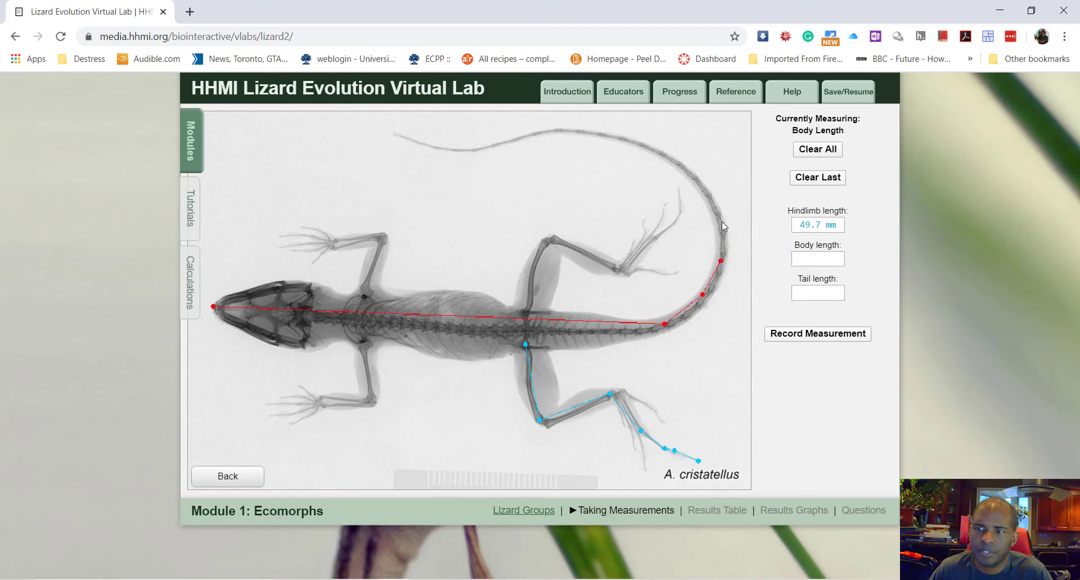
left_click(699, 180)
left_click(640, 145)
left_click(579, 130)
left_click(517, 136)
left_click(477, 147)
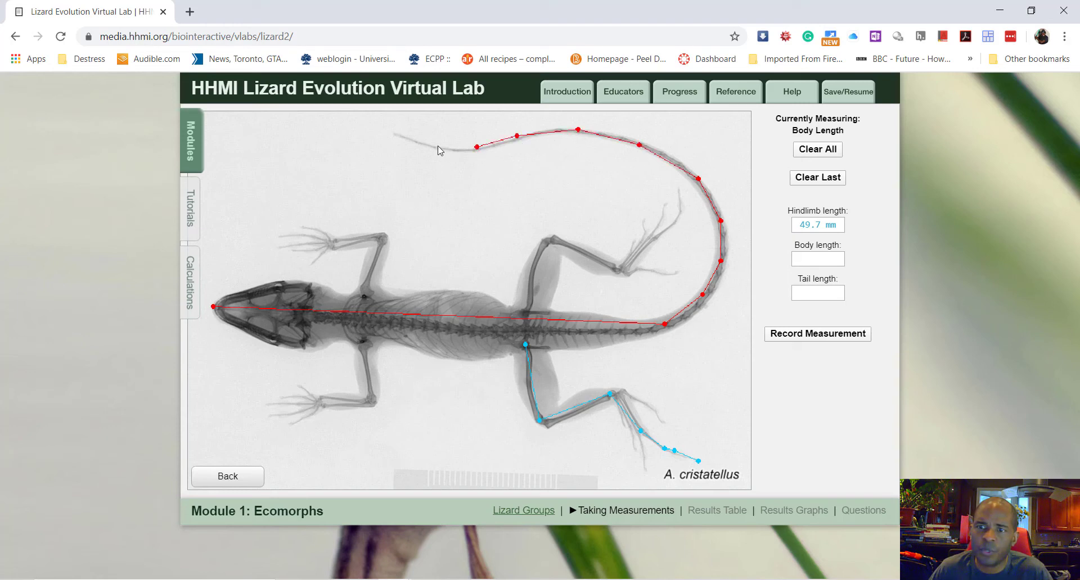
left_click(437, 145)
left_click(405, 136)
left_click(395, 132)
left_click(820, 334)
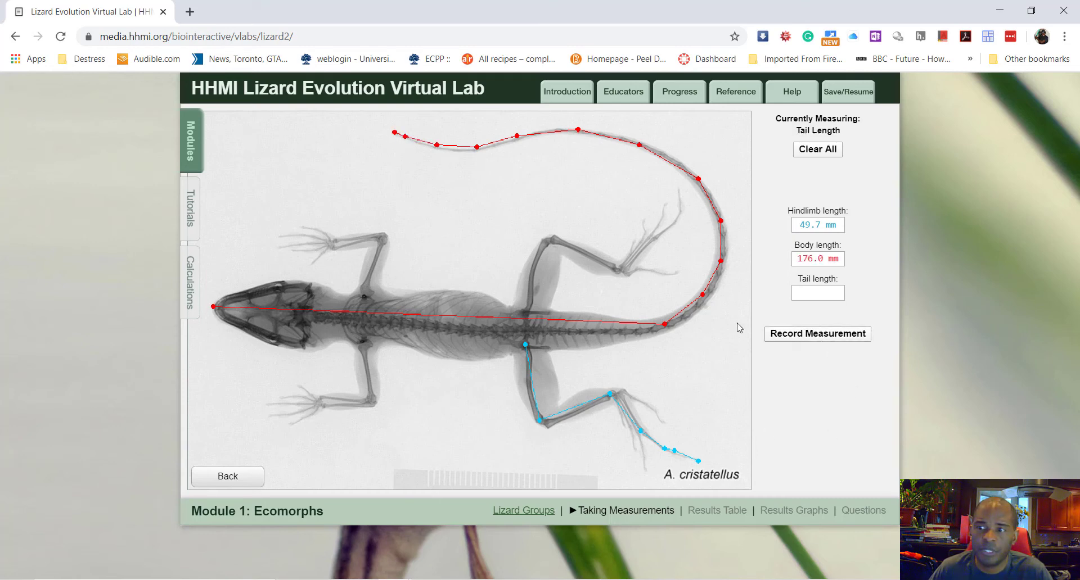
Trace the A. cristatellus tail from its base on the spine up around the curve.
left_click(529, 332)
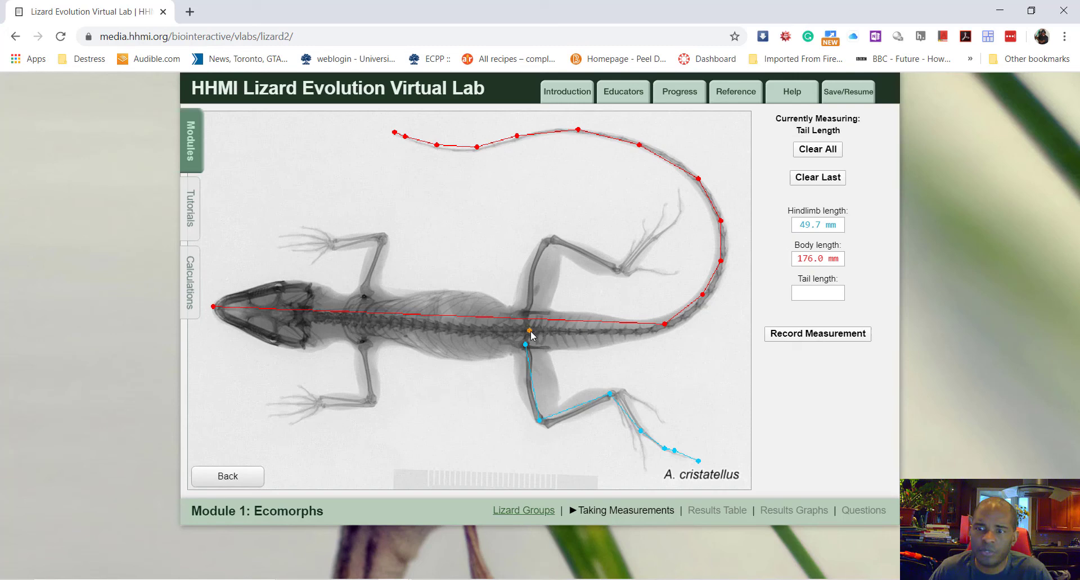
left_click(657, 326)
left_click(695, 305)
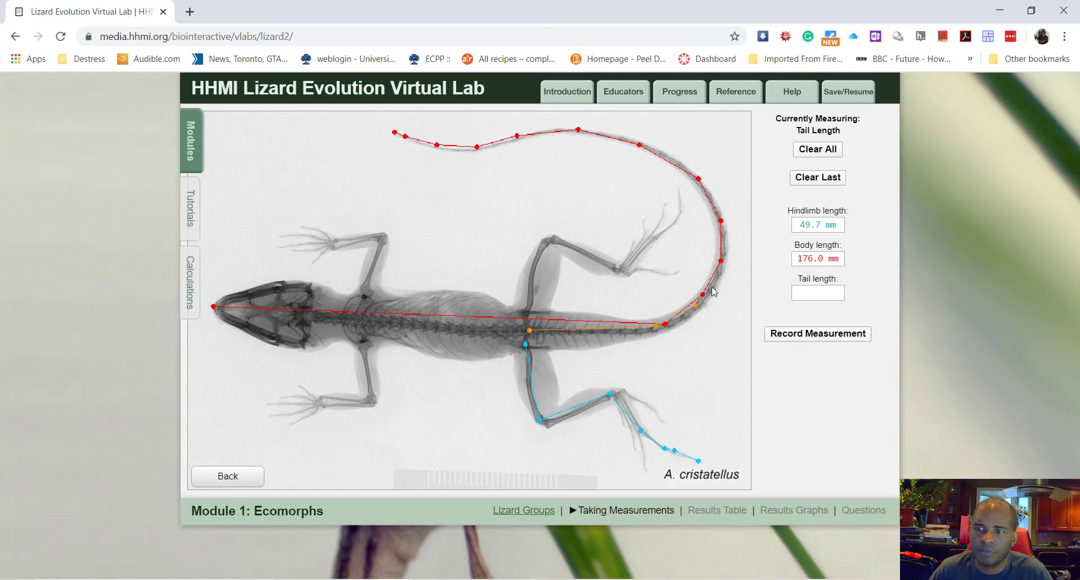
left_click(721, 240)
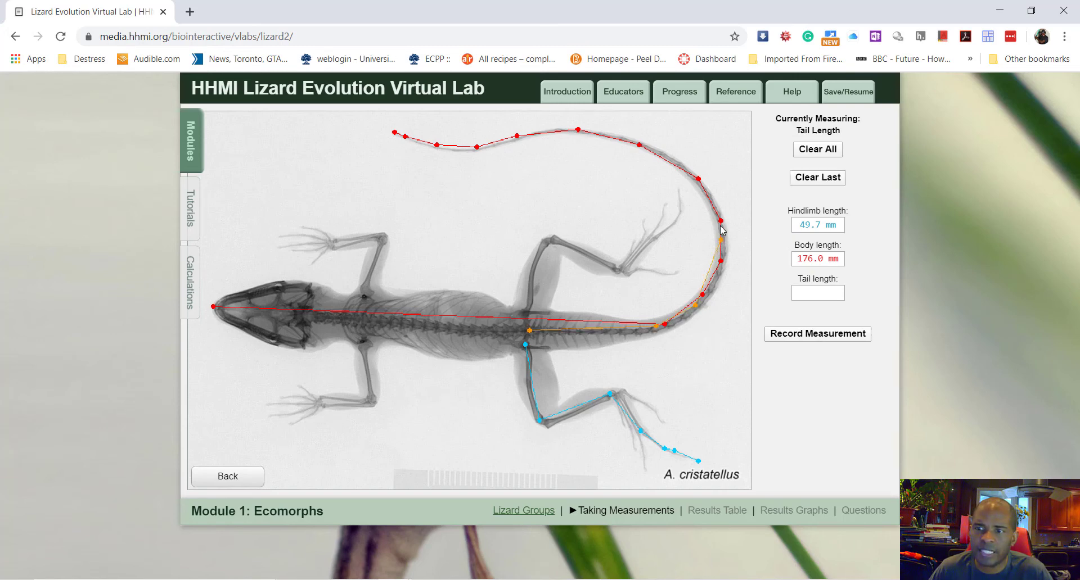
left_click(703, 190)
left_click(665, 153)
left_click(604, 137)
Finish the tail line at its tip, record 115.9 mm tail length, and save the measurements.
left_click(534, 132)
left_click(494, 142)
left_click(458, 145)
left_click(419, 139)
left_click(395, 135)
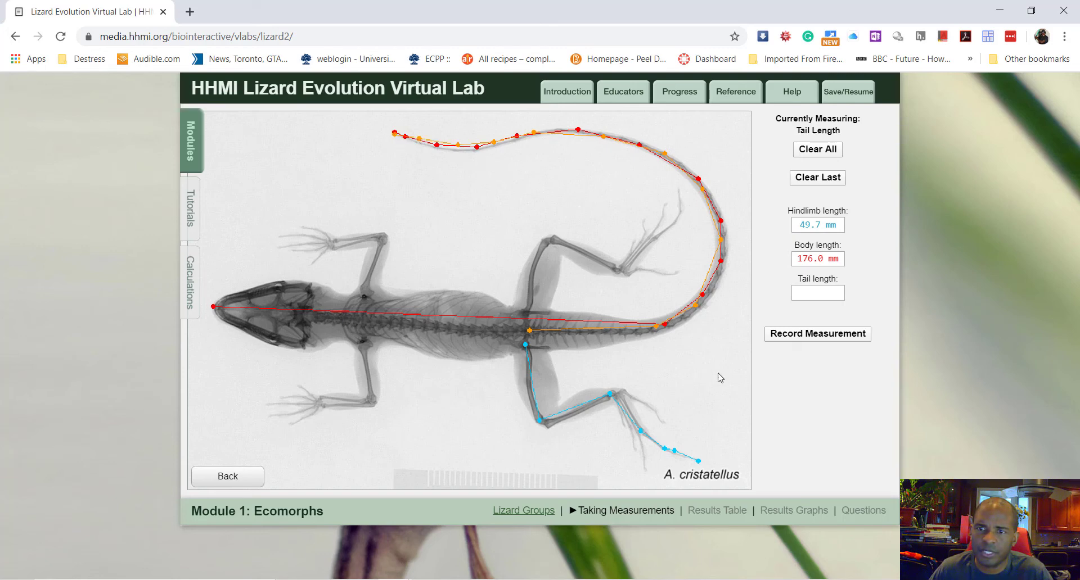
left_click(814, 339)
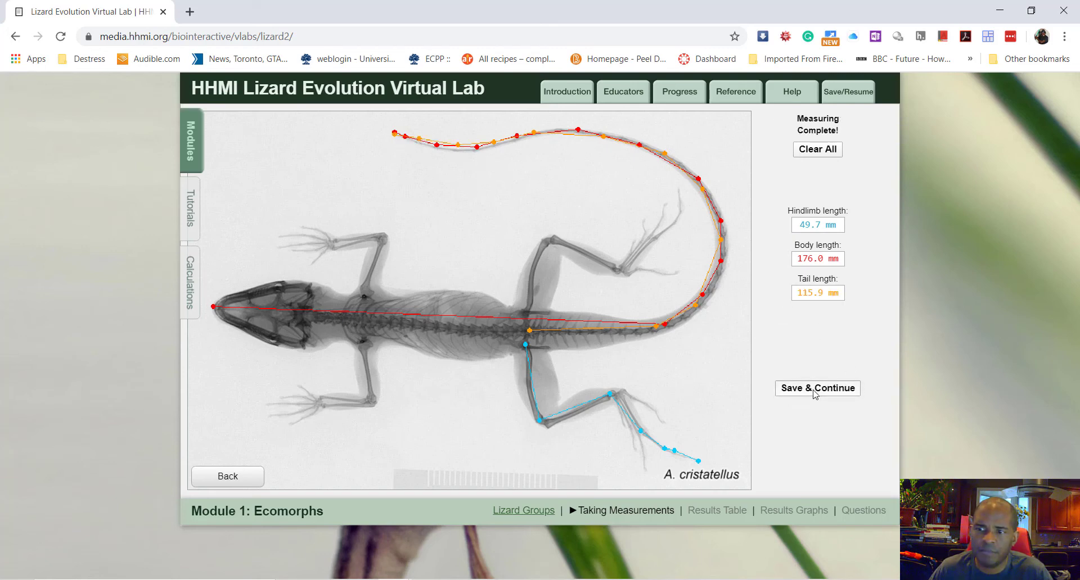
left_click(815, 390)
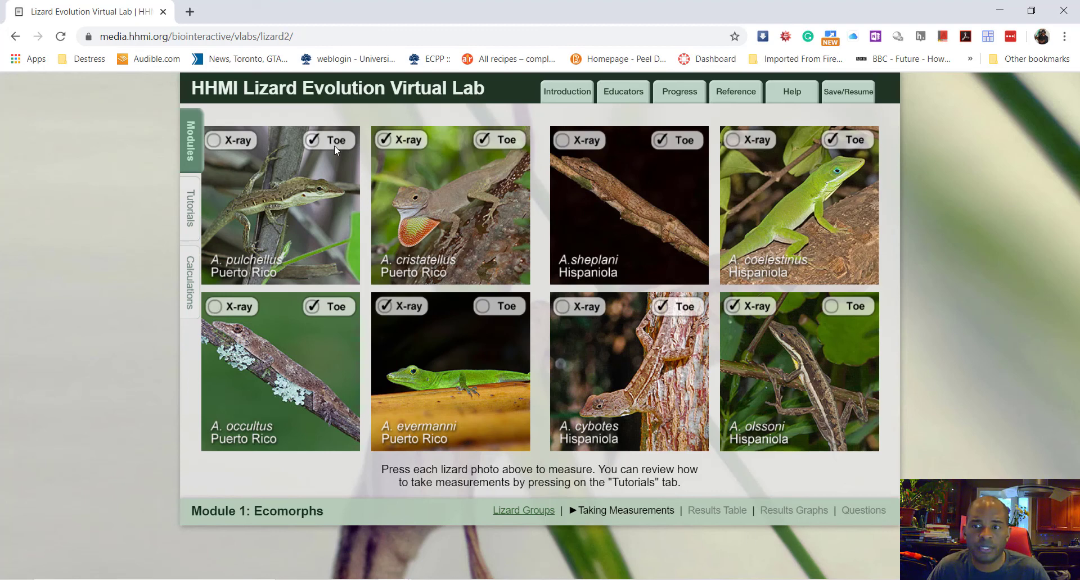
Go to Module 3: Experimental Data from the lab's modules list.
left_click(185, 145)
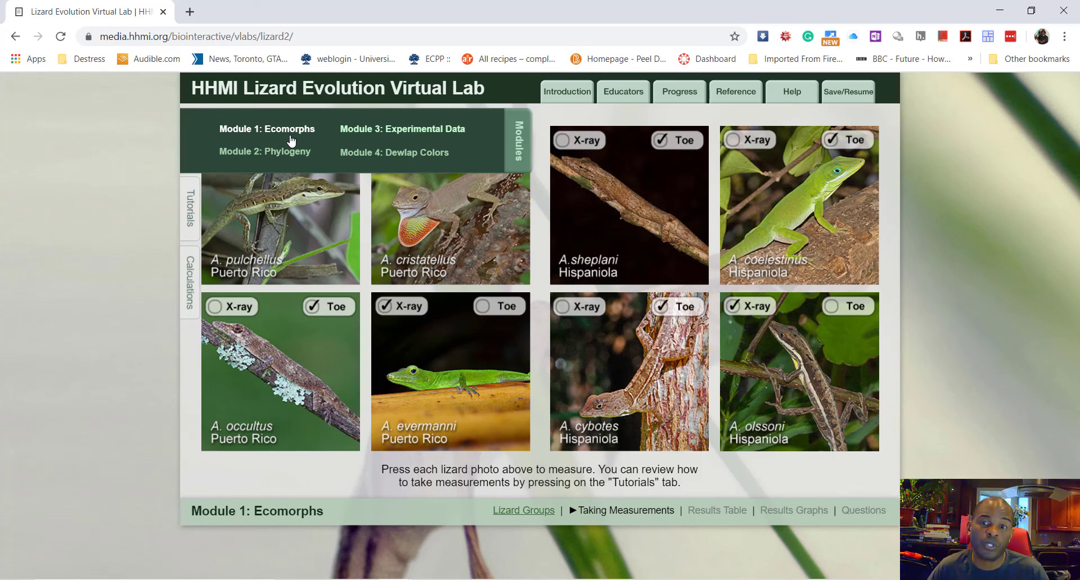
left_click(414, 128)
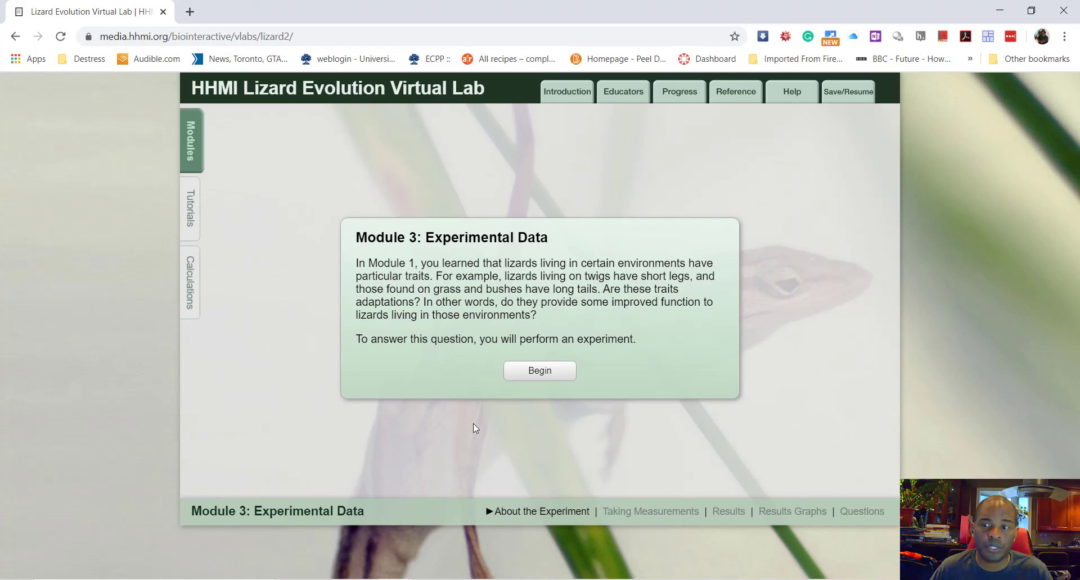
Return to the Word worksheet and place the cursor under the Module 1 notes heading.
key("alt+Tab")
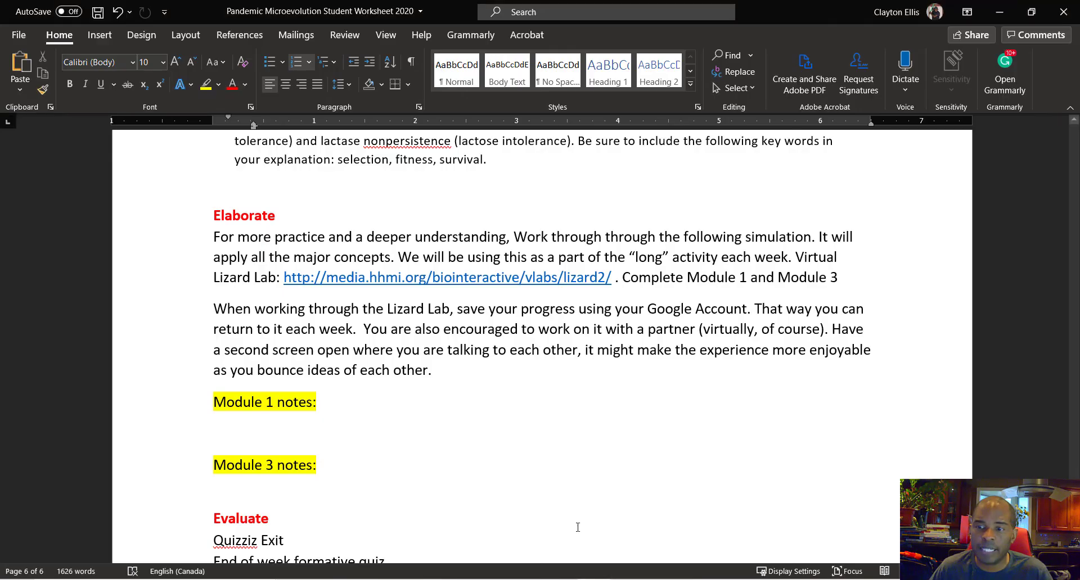
scroll(527, 417, "down", 3)
scroll(527, 417, "down", 1)
left_click(255, 202)
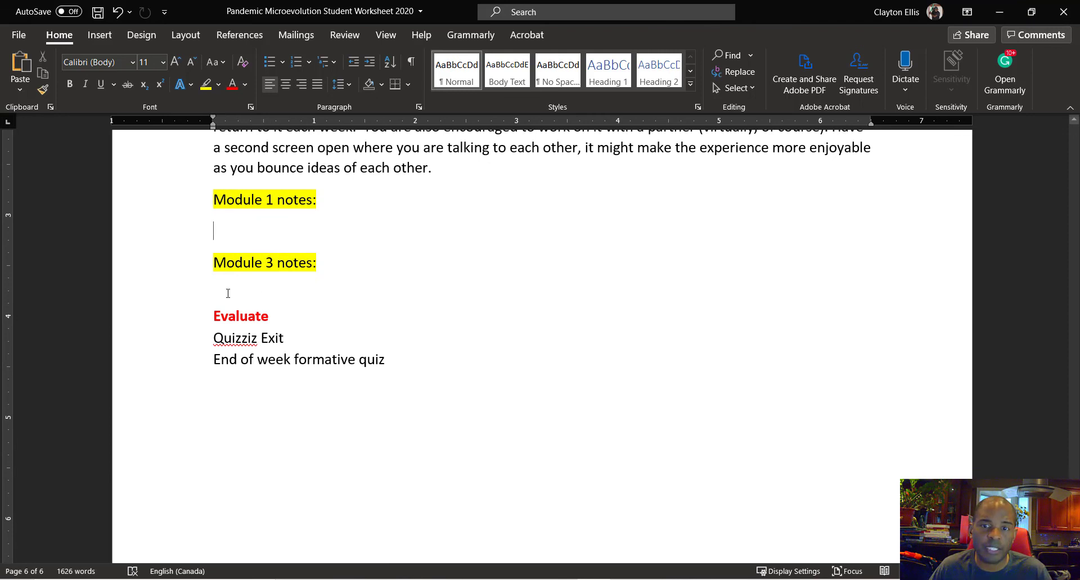